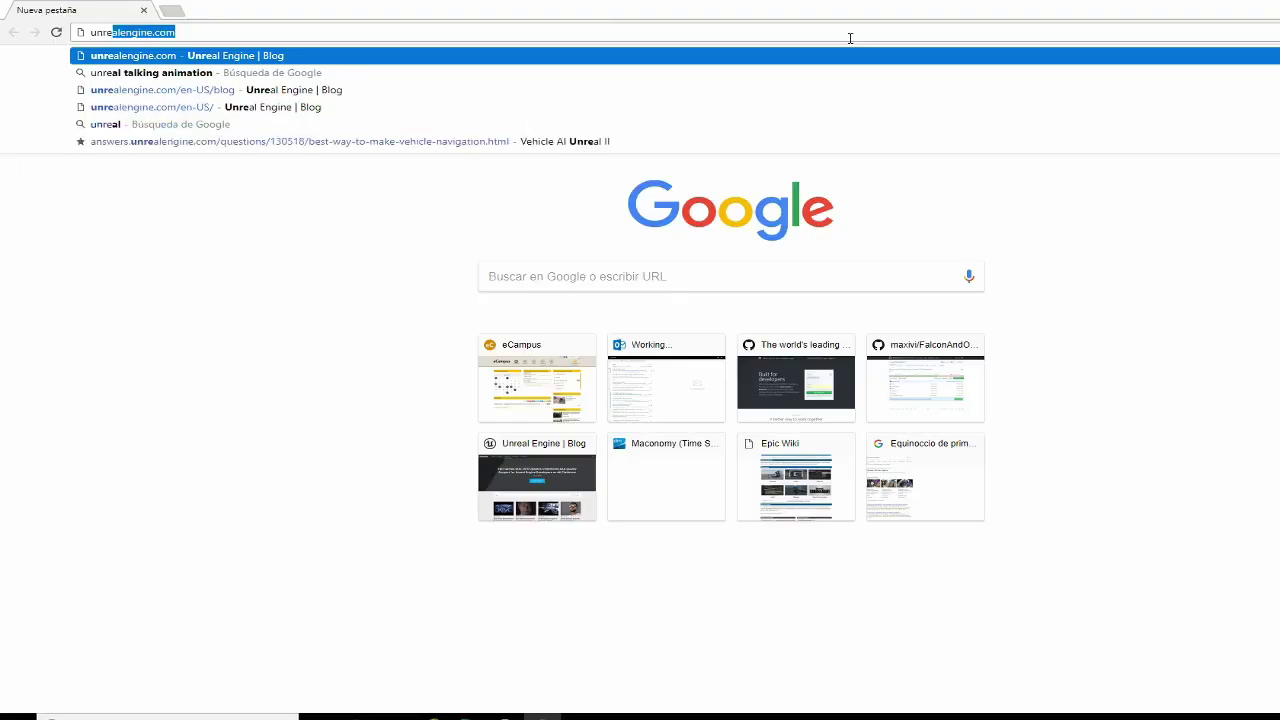
Load unrealengine.com in Chrome and reach the Epic Games Create Account page
key(Return)
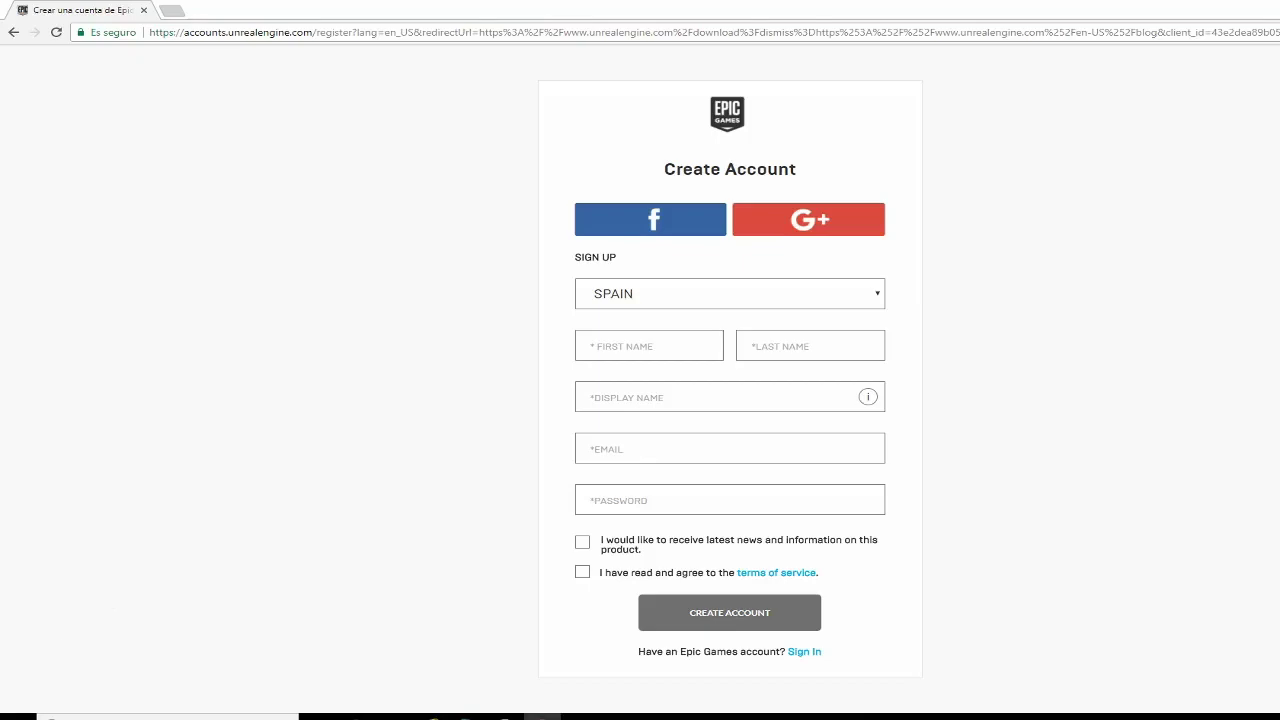
Start the Epic Games Launcher from Windows search, reposition its window, and show the Unreal Engine section
key(super)
text(epic)
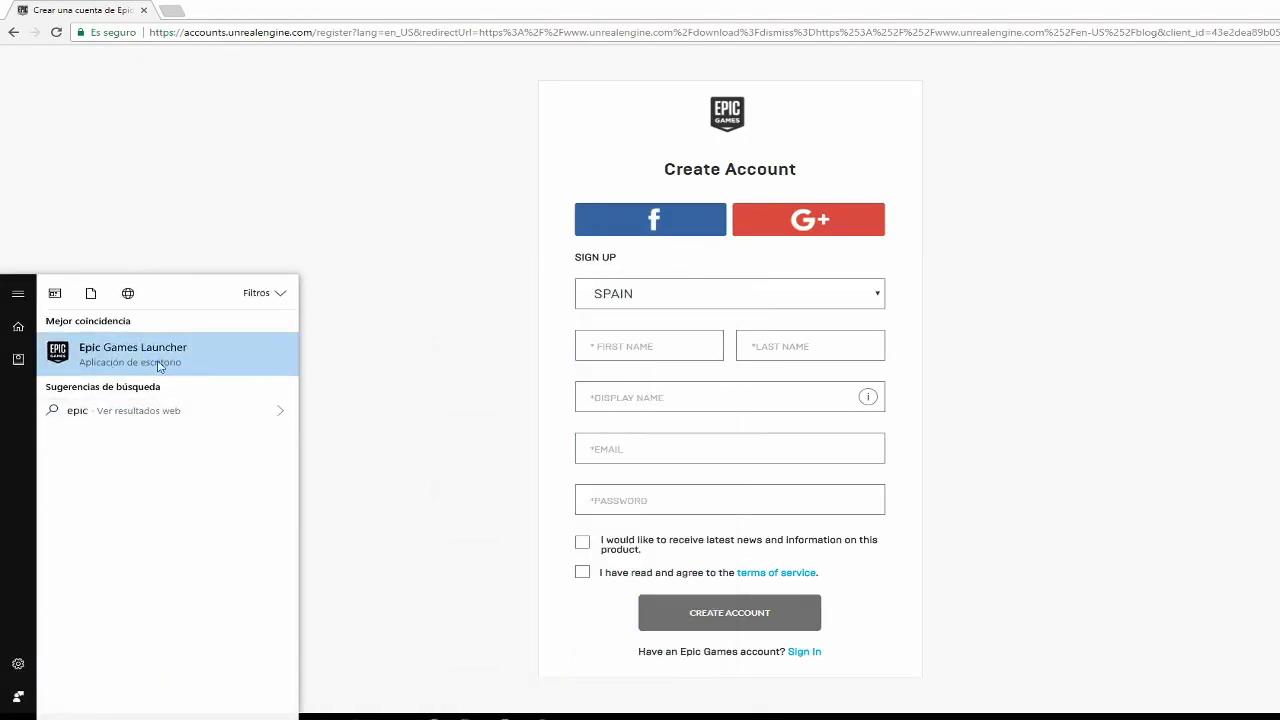
click(157, 366)
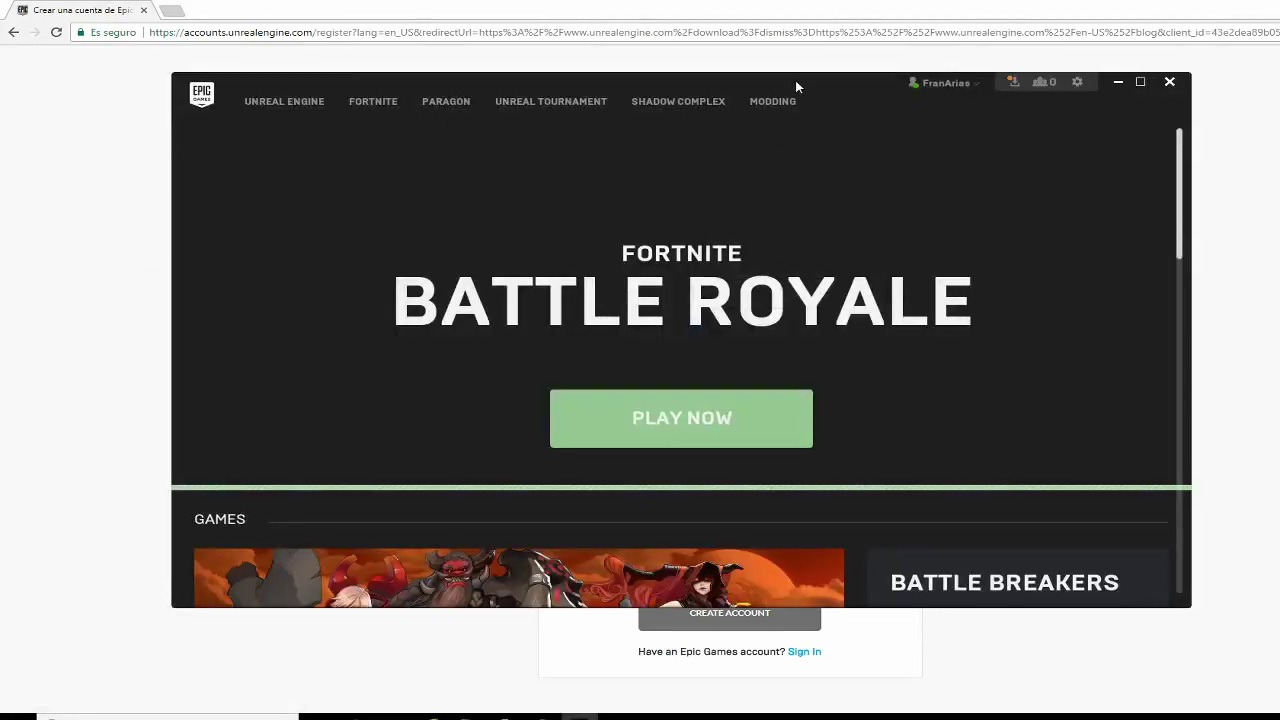
drag(795, 85, 963, 59)
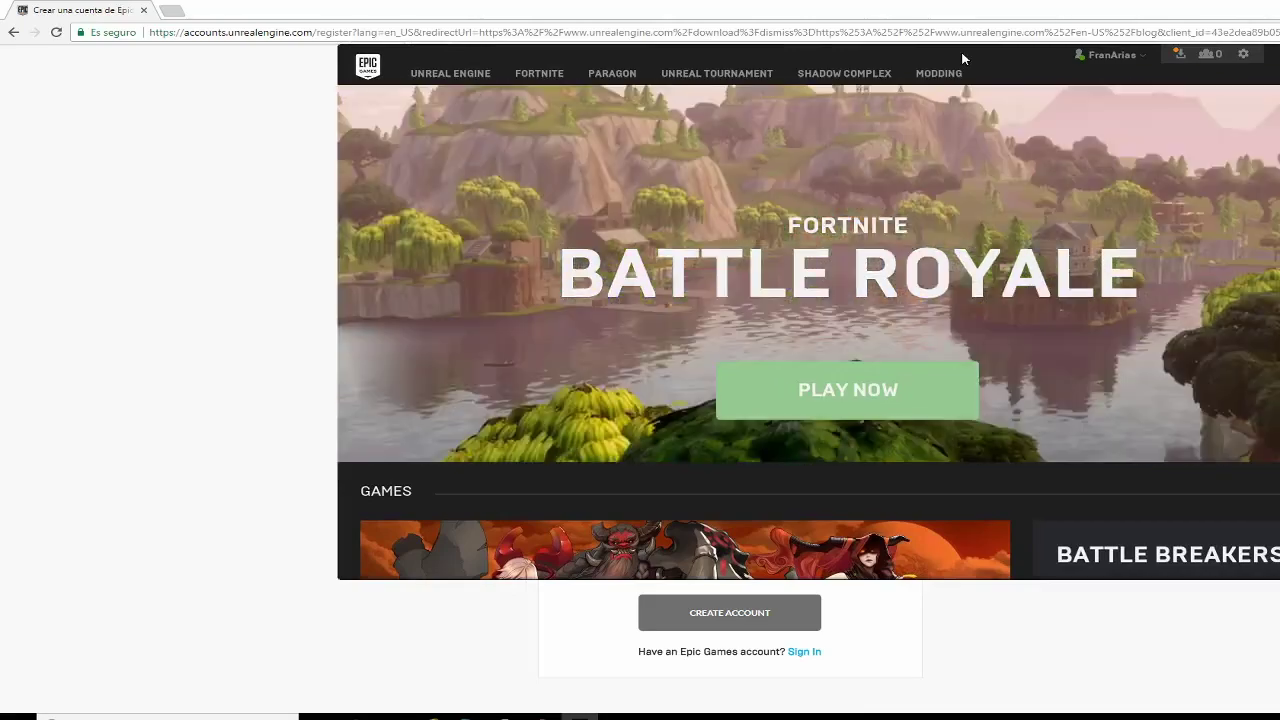
drag(963, 58, 746, 26)
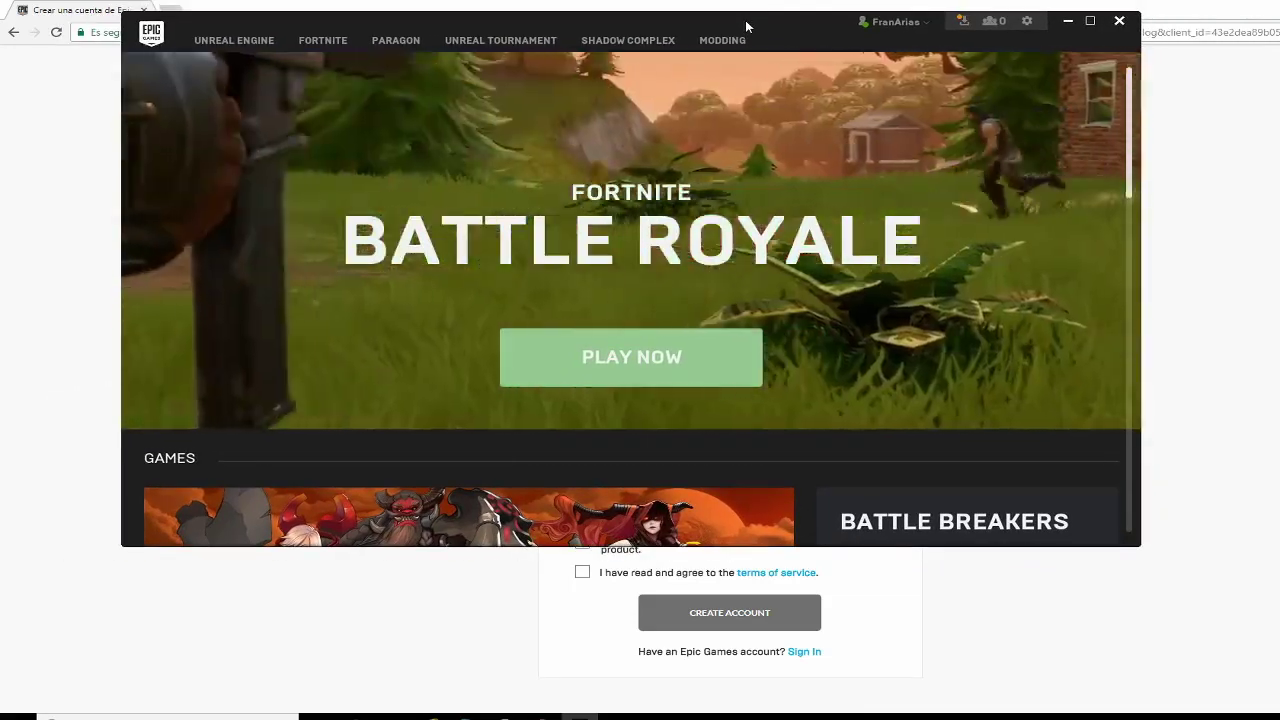
click(227, 42)
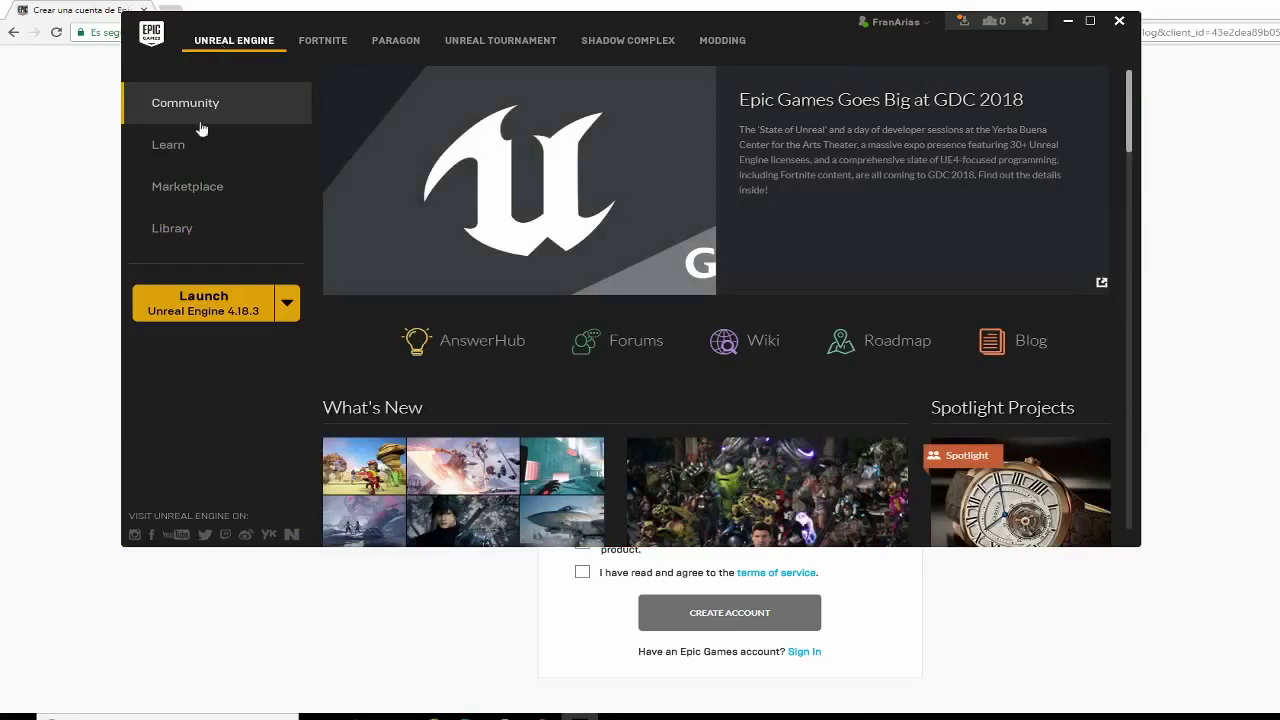
Show the Library with engines 4.17.2, 4.18.3 and 4.19.0, then browse My Projects
click(166, 236)
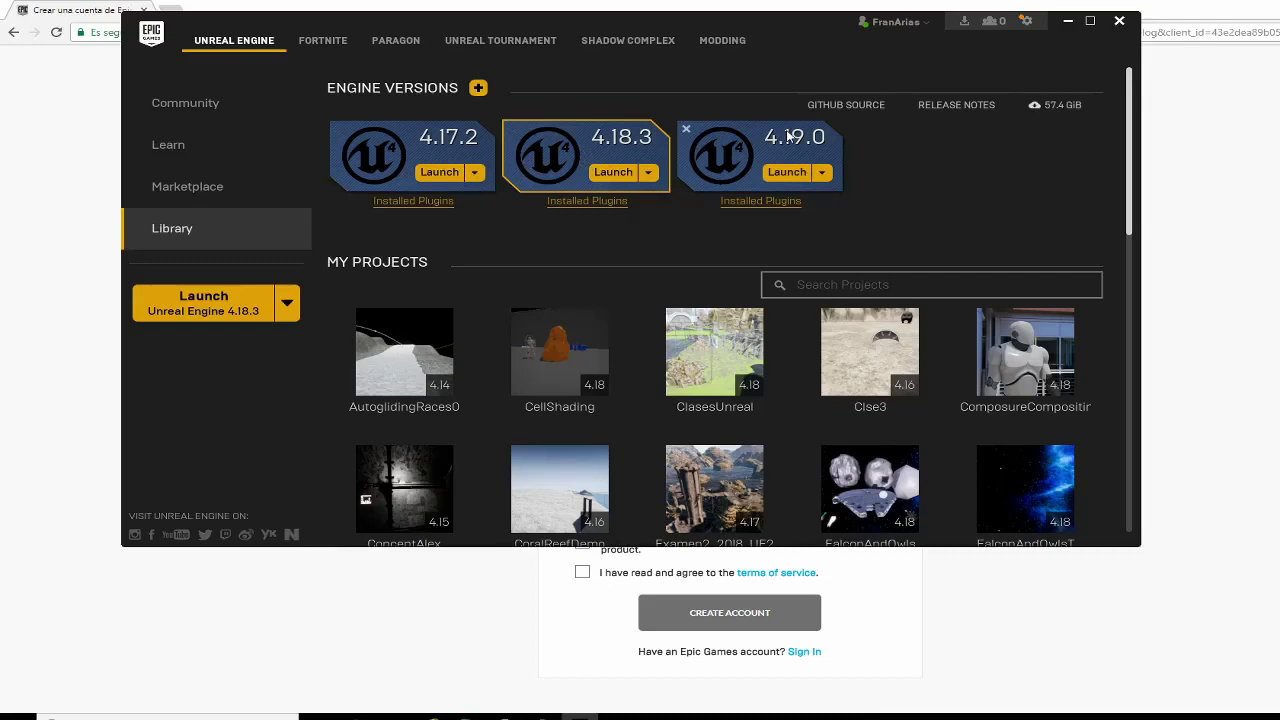
click(475, 172)
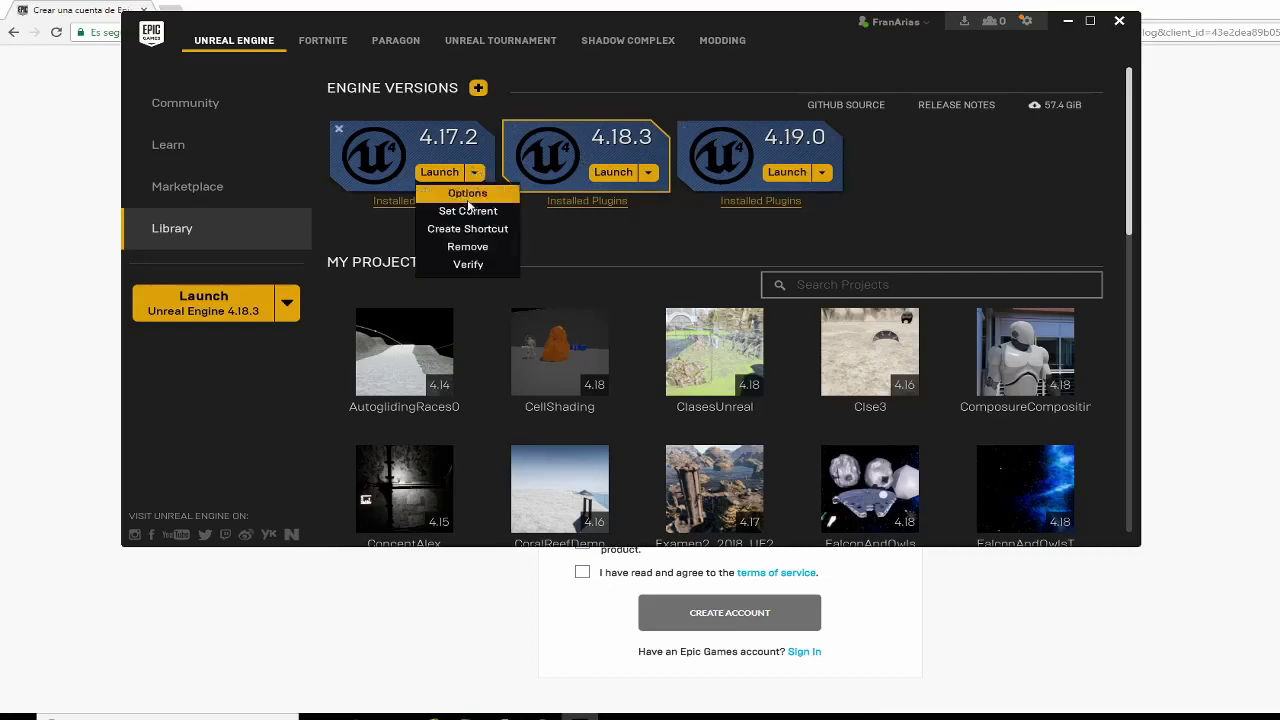
click(641, 242)
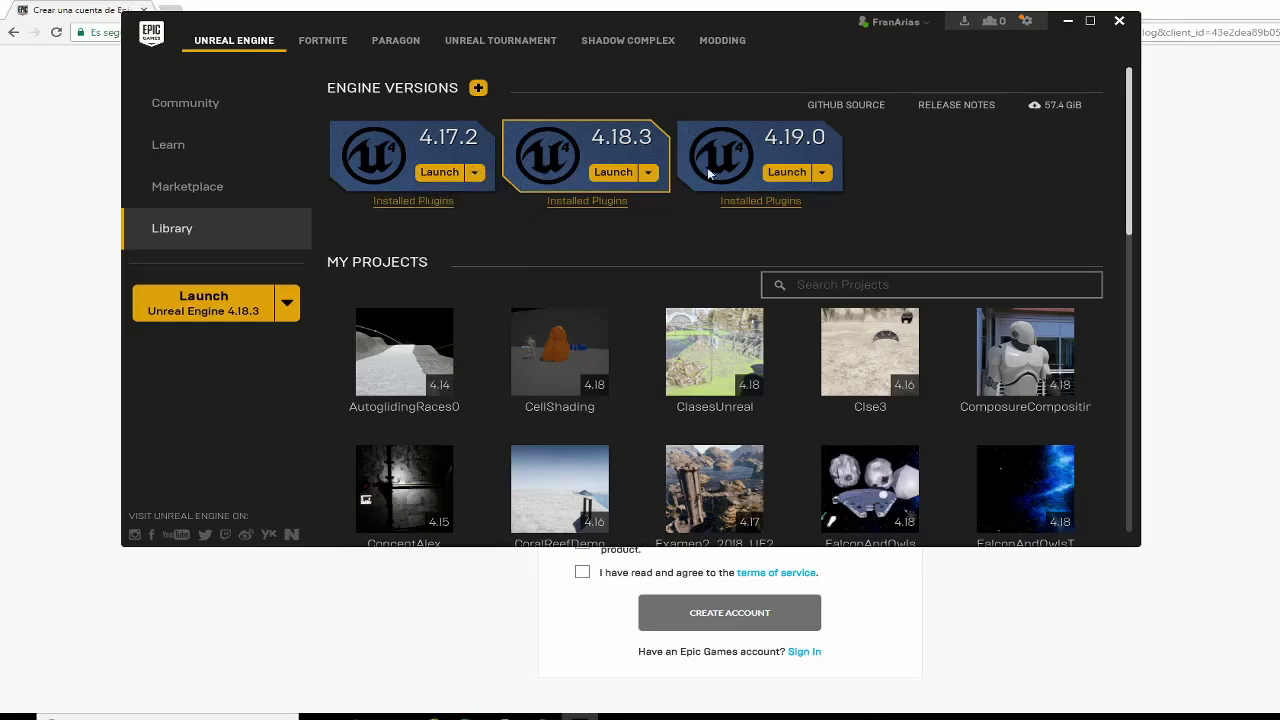
scroll(470, 358, down, 5)
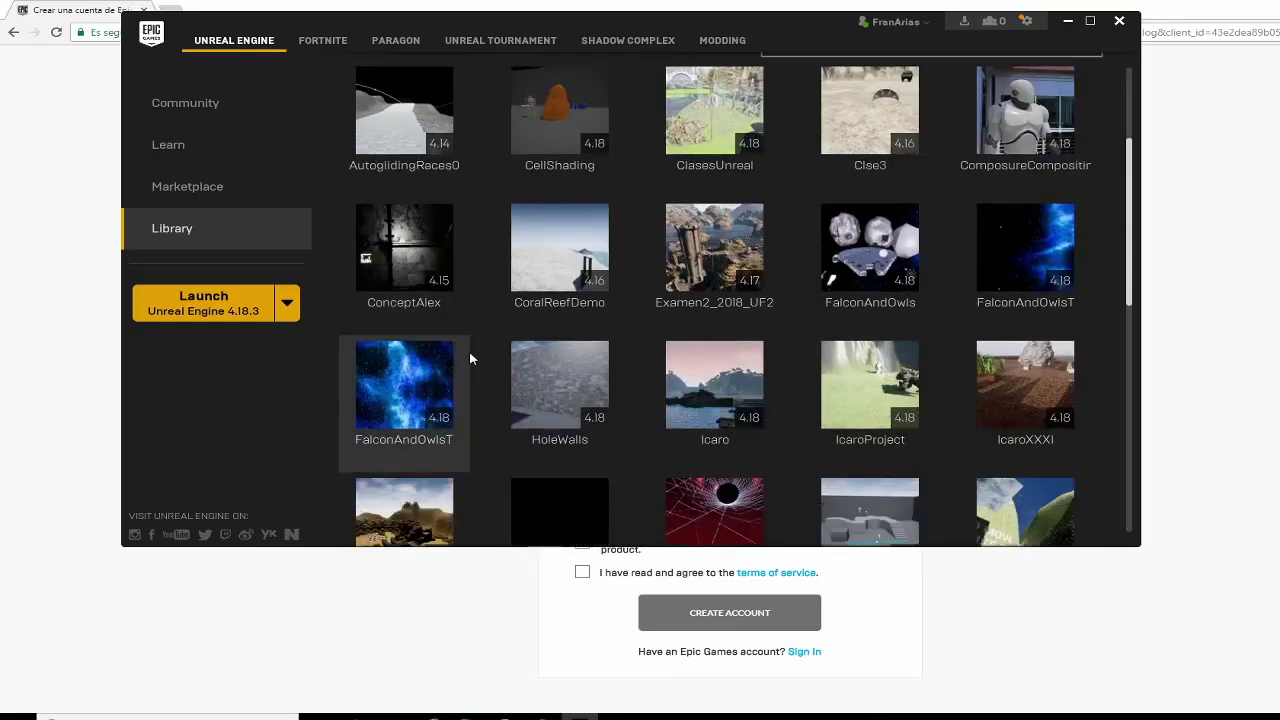
scroll(704, 390, up, 3)
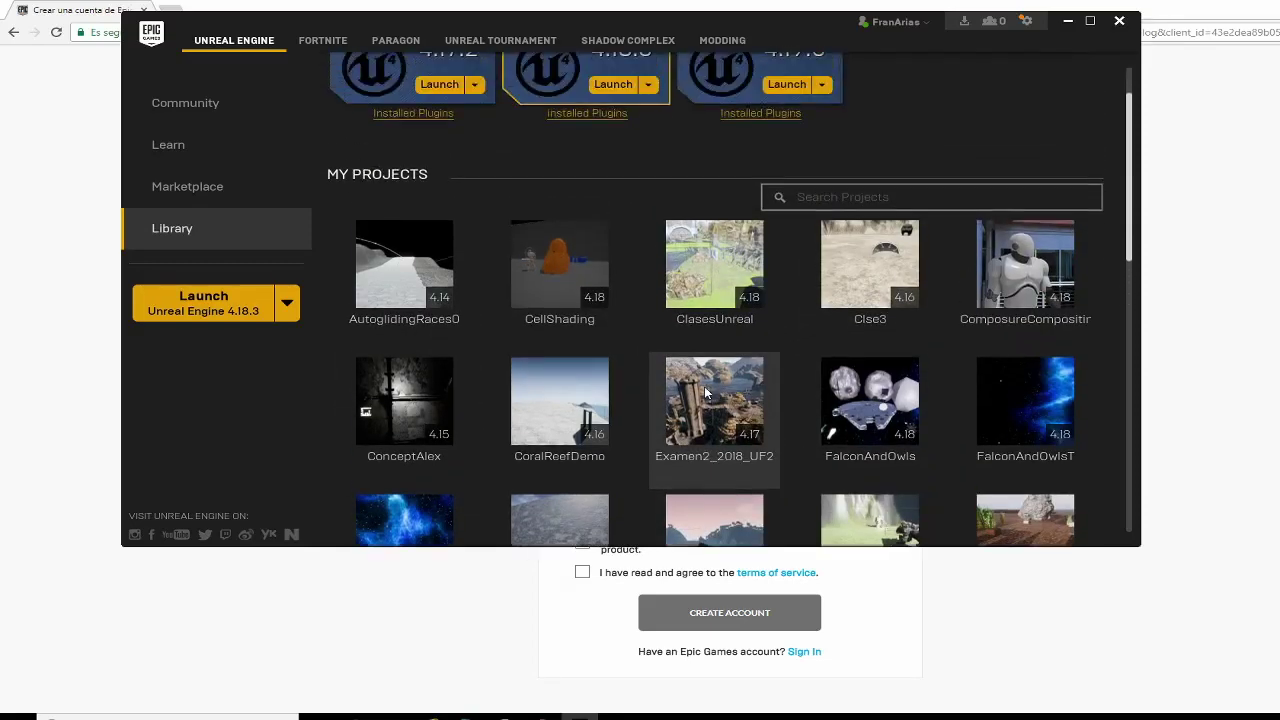
scroll(704, 390, up, 2)
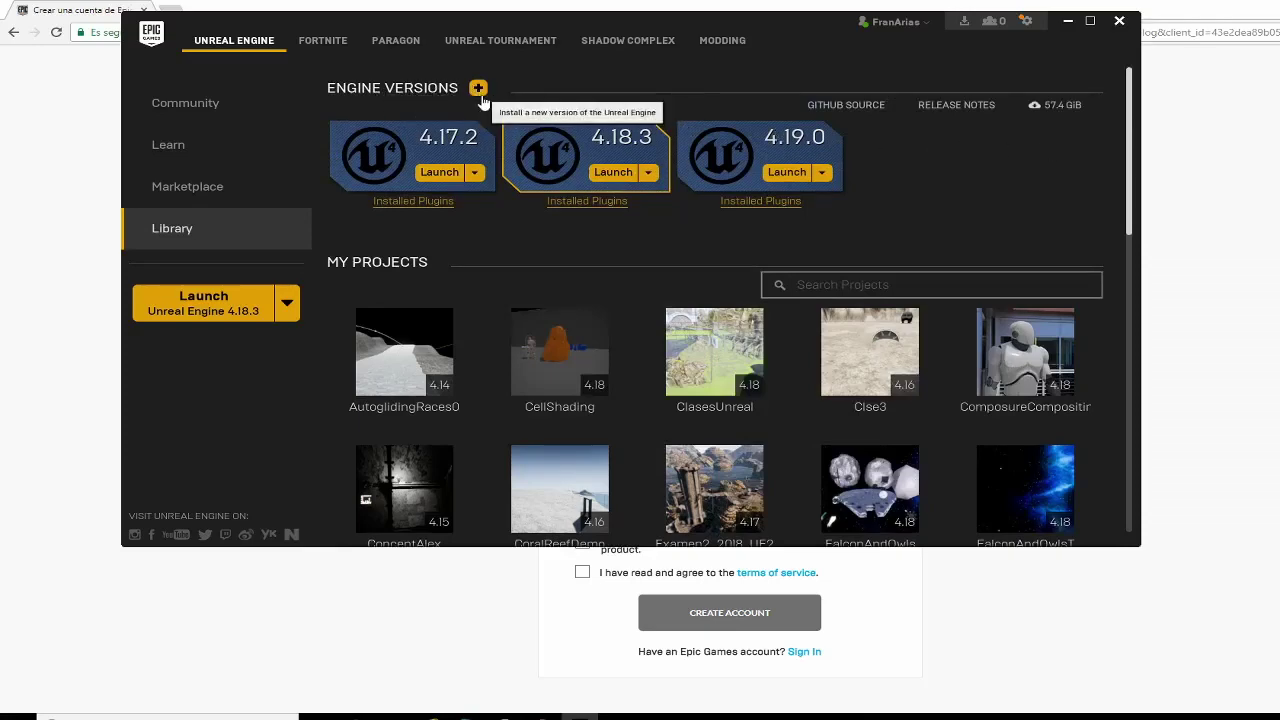
click(480, 92)
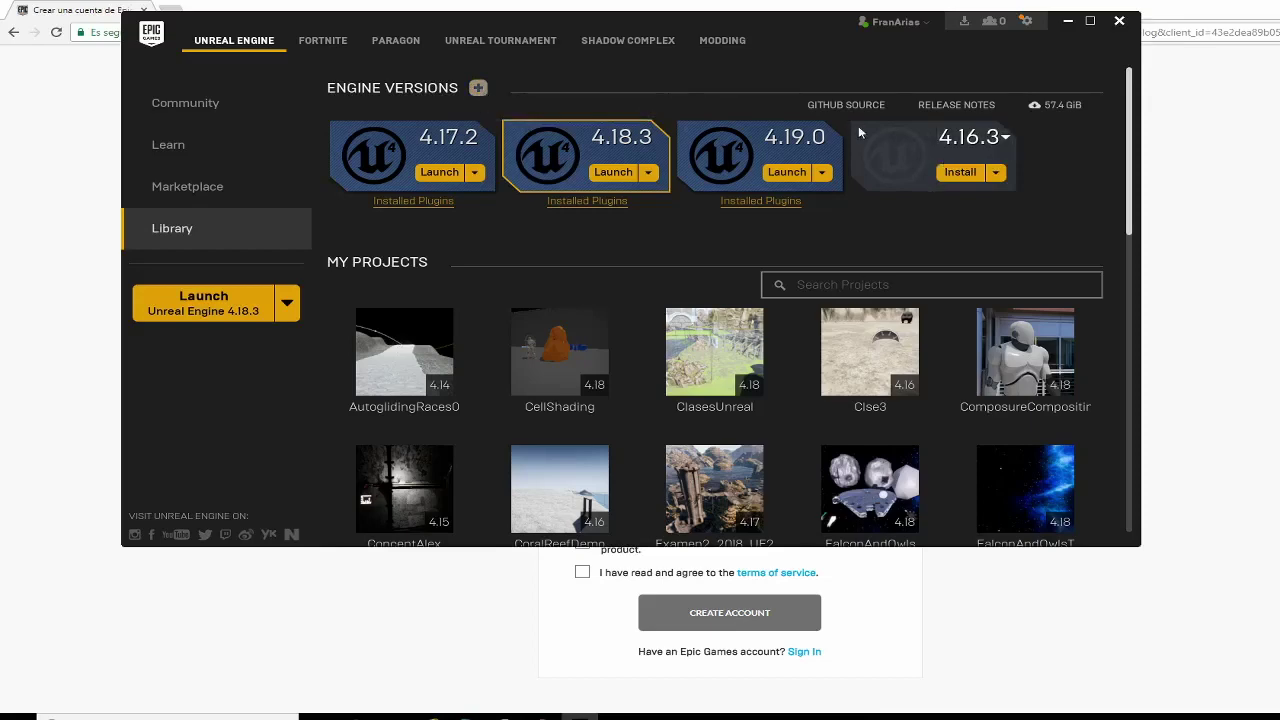
click(1004, 138)
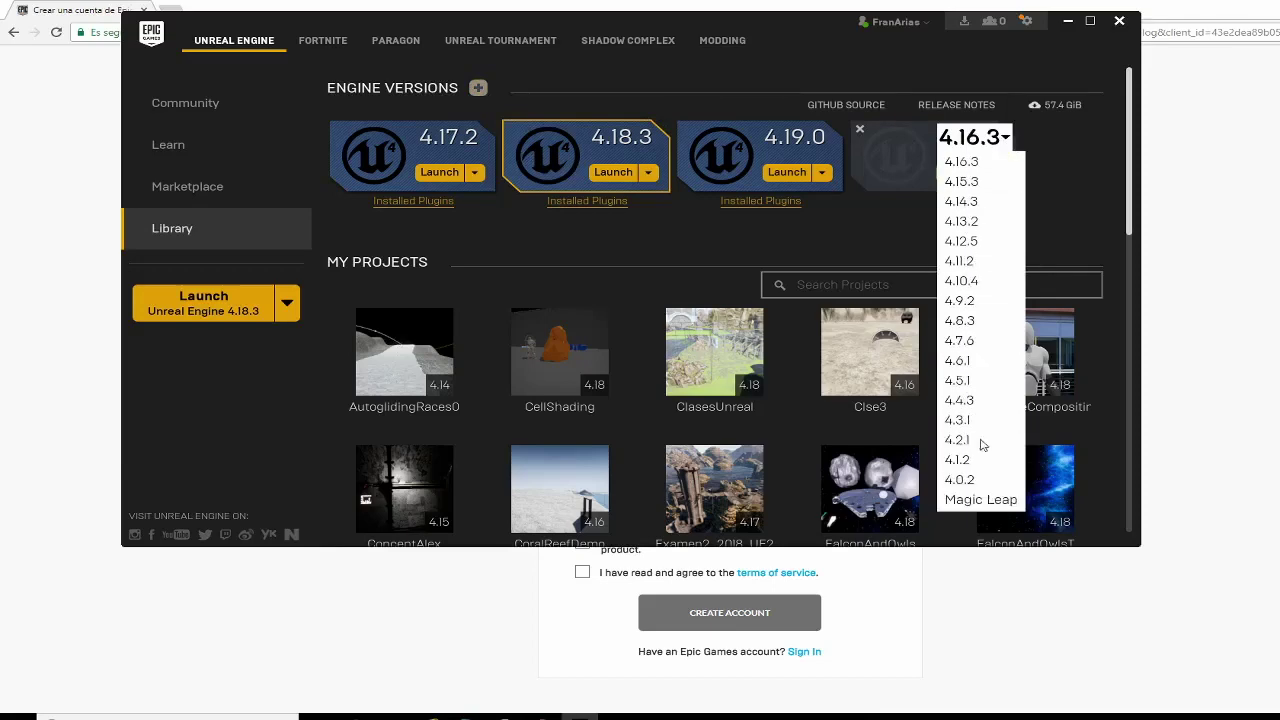
click(1052, 172)
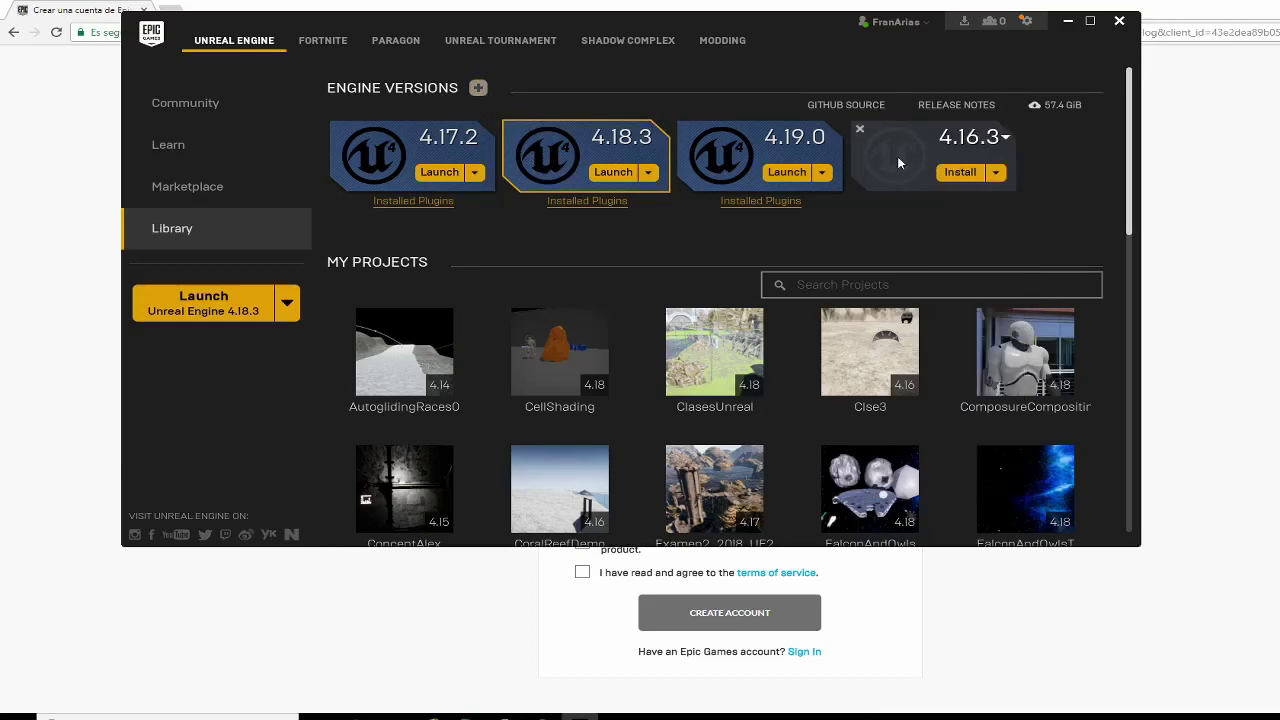
click(996, 172)
click(985, 227)
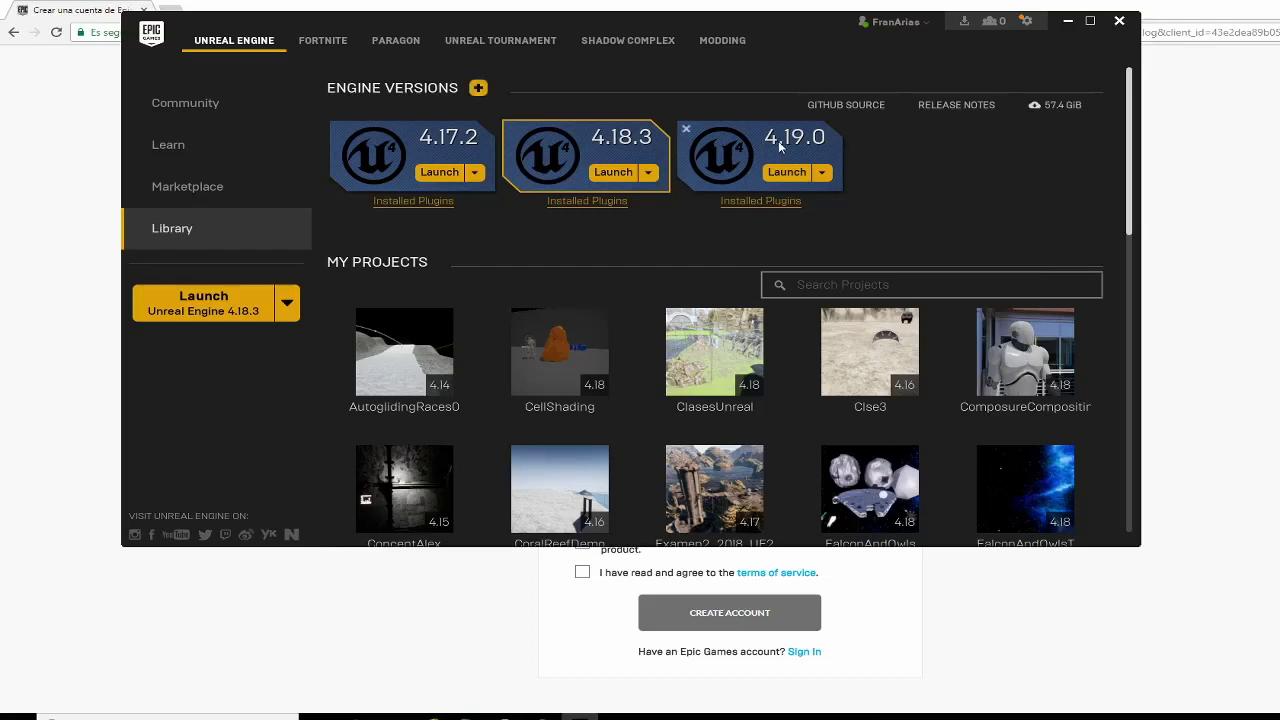
Open and close launcher Settings, then return to the Community page's GDC 2018 news
click(1027, 22)
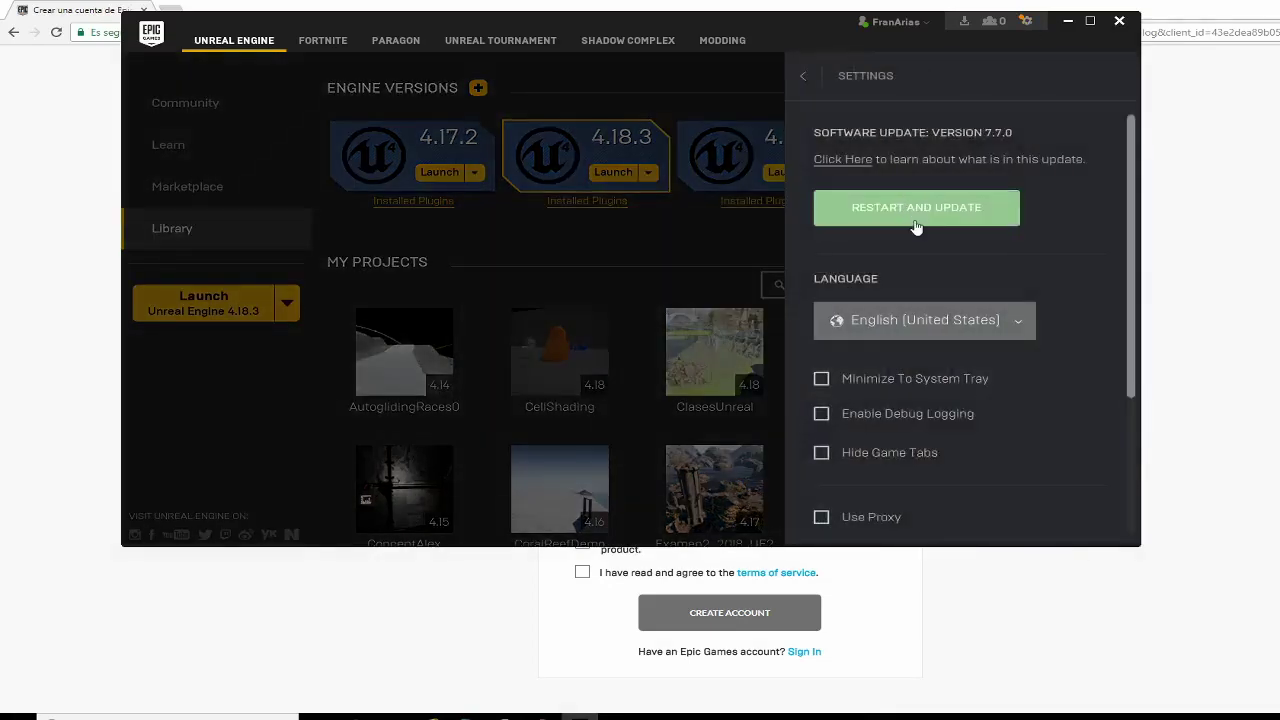
click(745, 237)
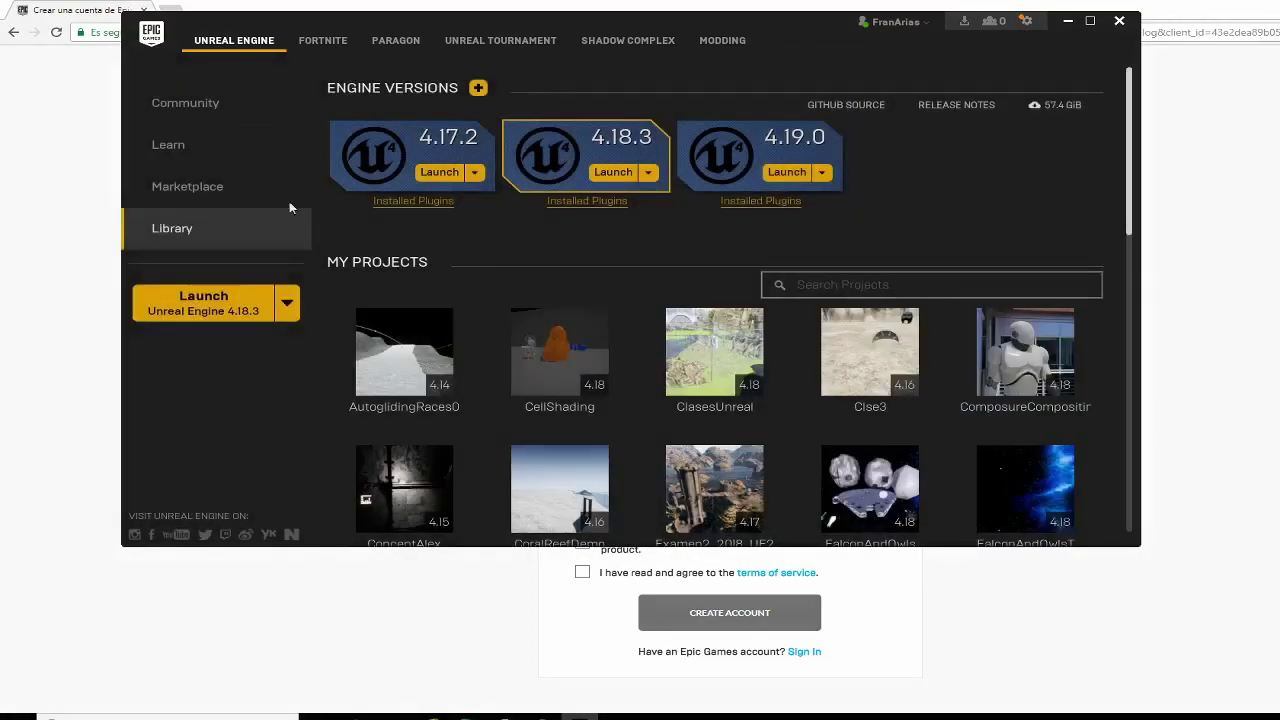
click(199, 107)
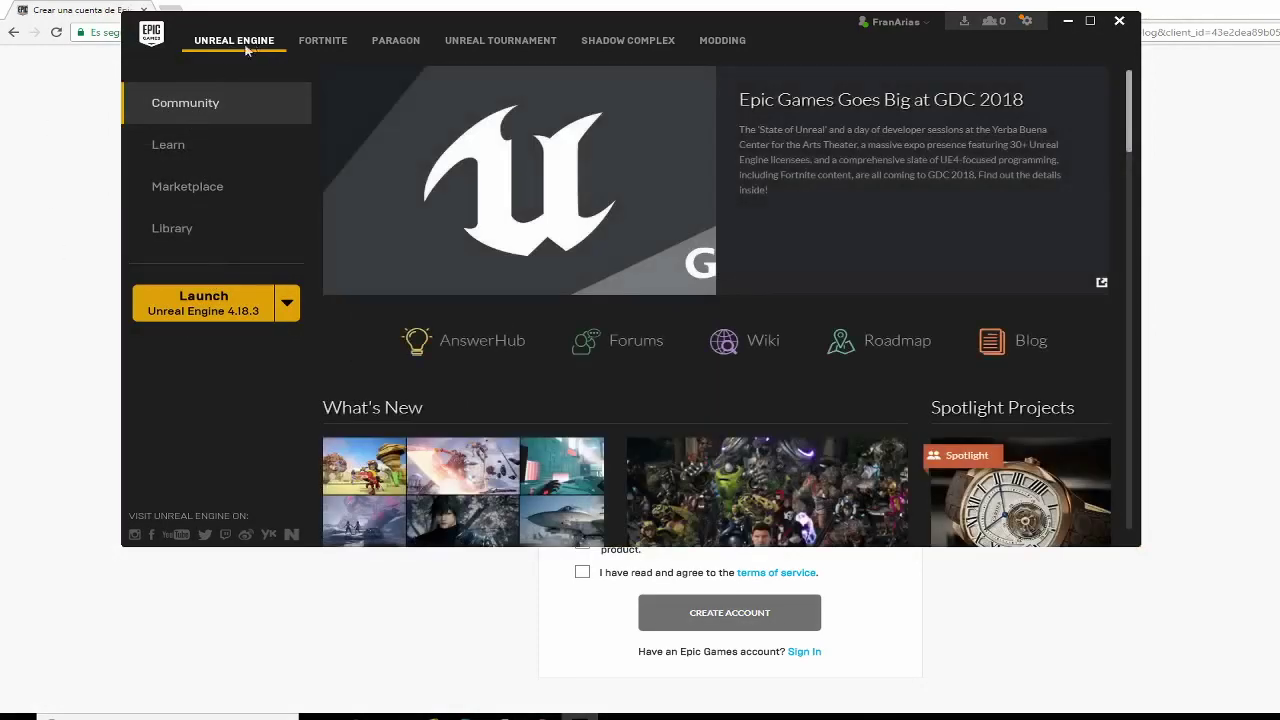
scroll(641, 286, down, 5)
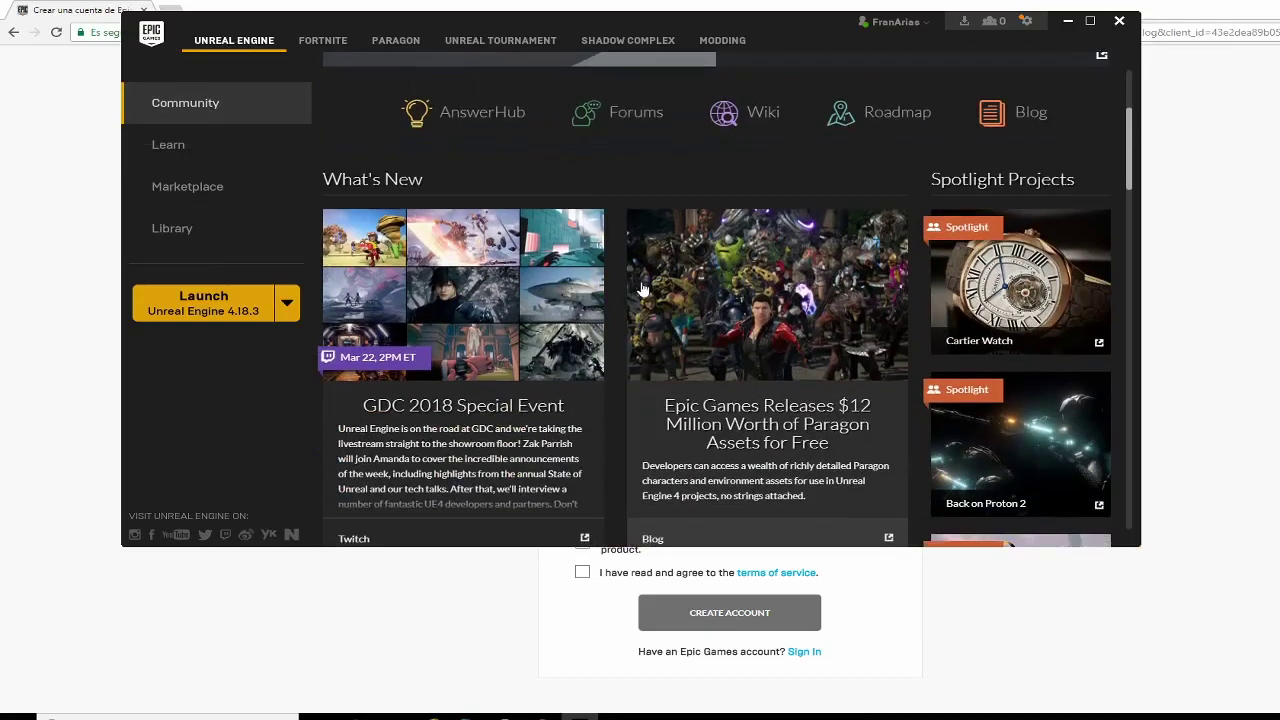
scroll(643, 289, down, 2)
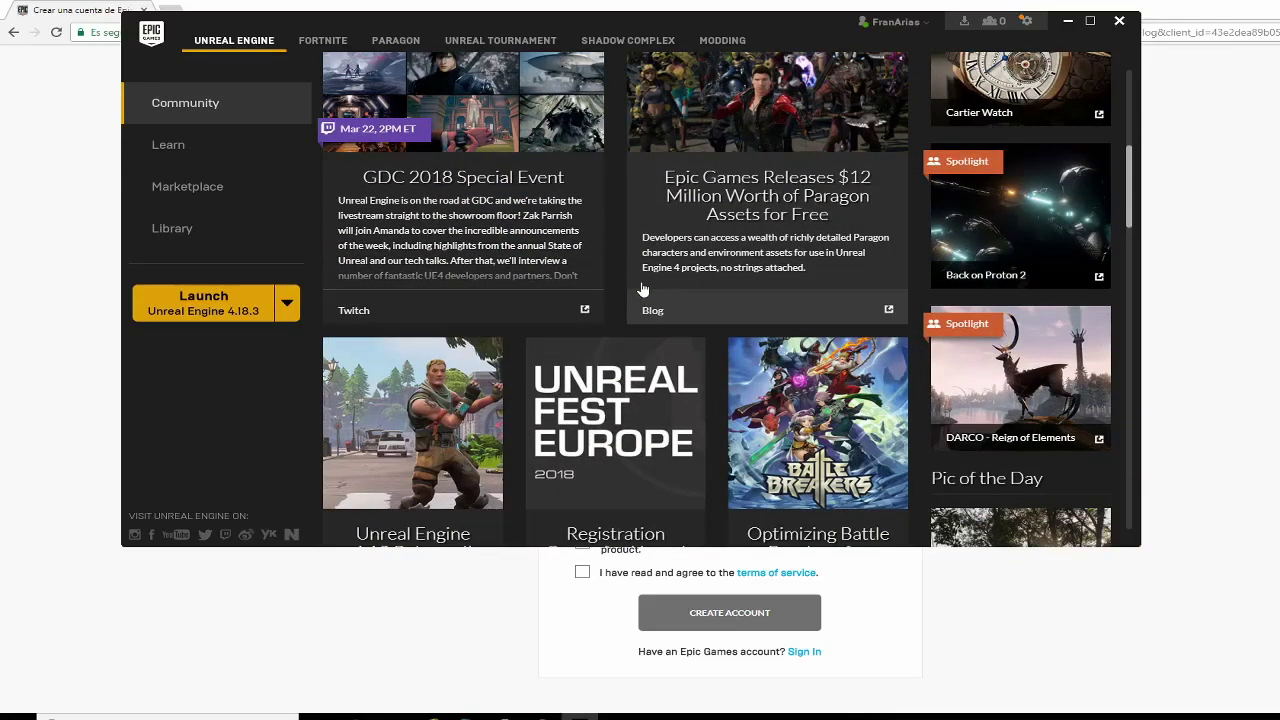
scroll(643, 289, up, 1)
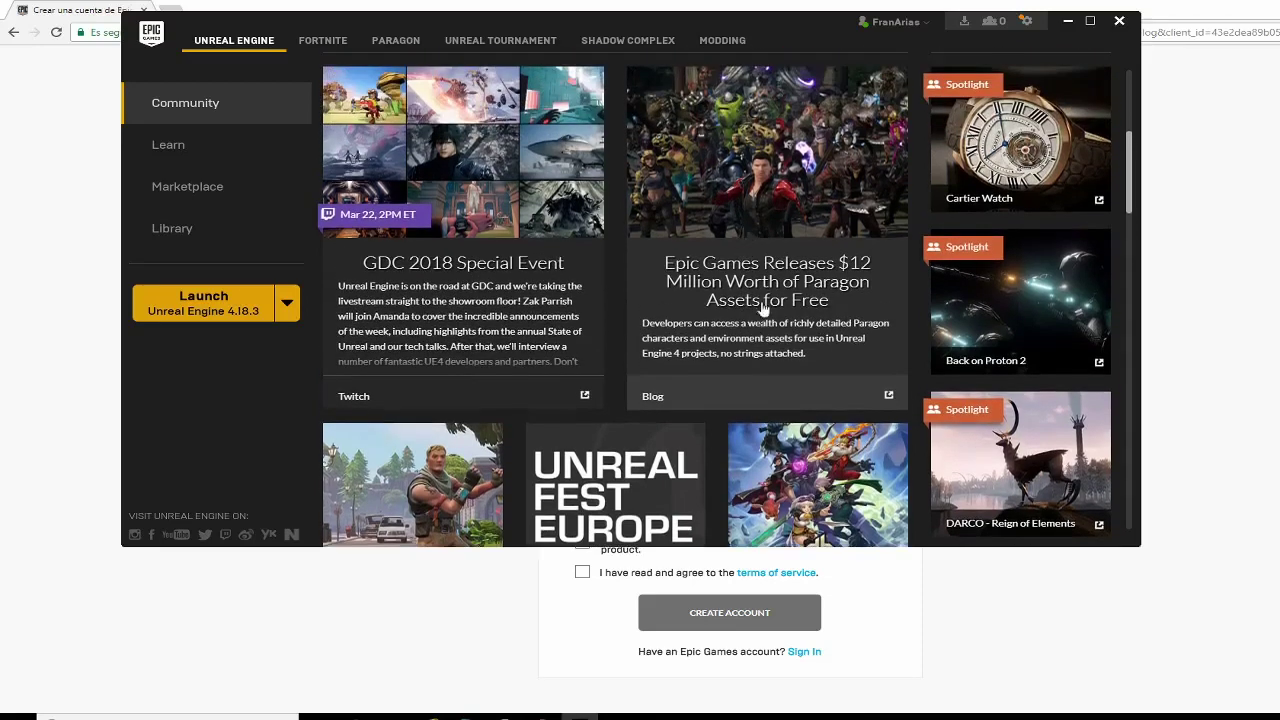
Browse the Learn page's documentation, video tutorials and Engine Feature Samples, then head for the Marketplace
click(163, 148)
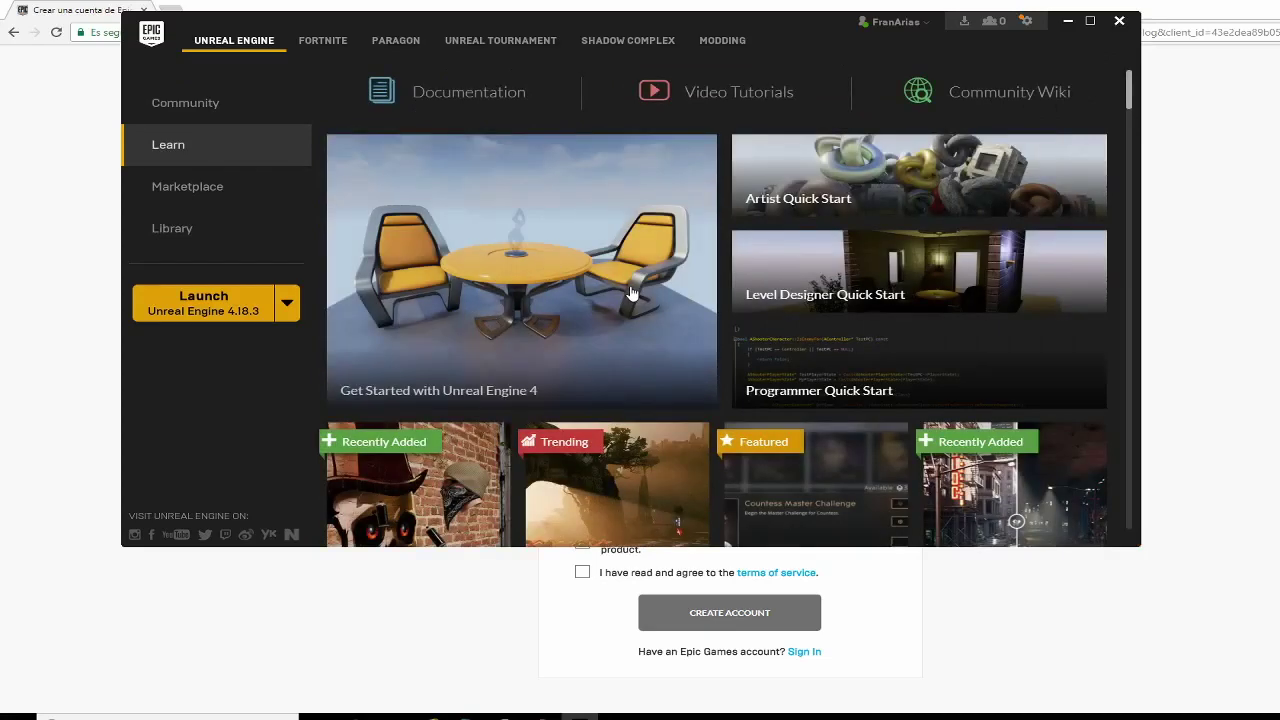
scroll(631, 290, down, 2)
scroll(631, 289, down, 1)
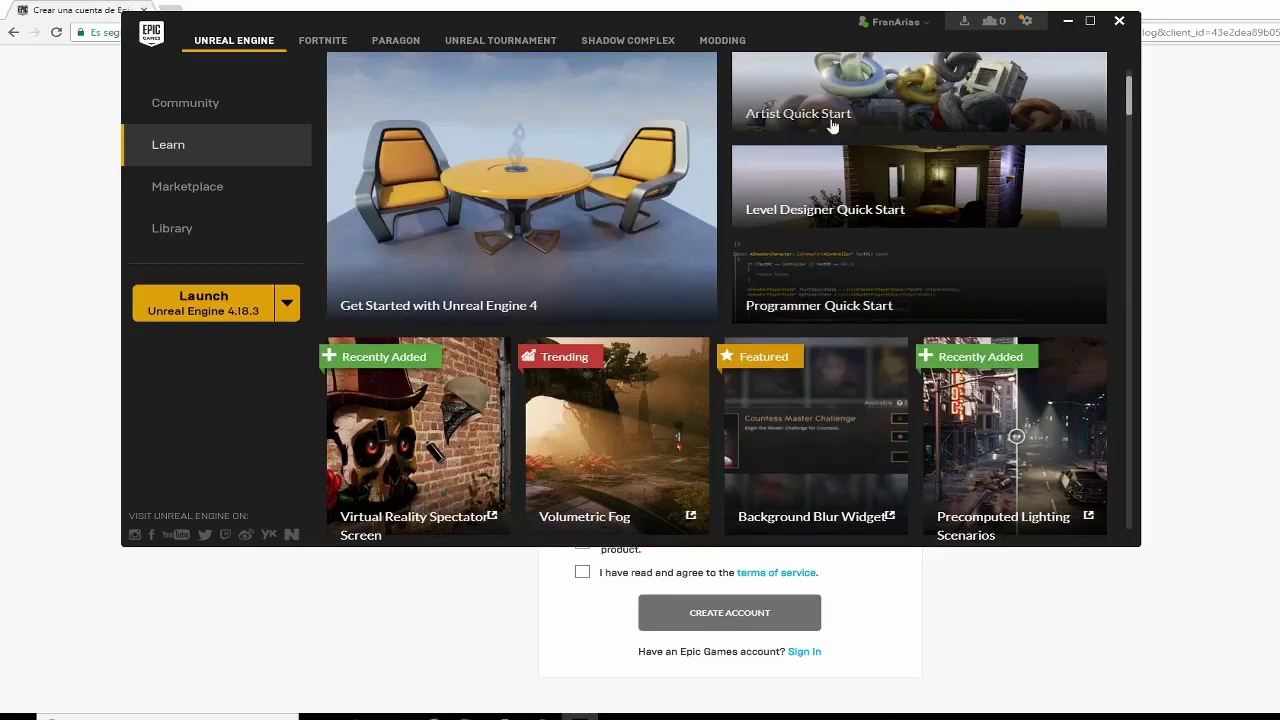
scroll(837, 277, down, 3)
scroll(837, 277, down, 2)
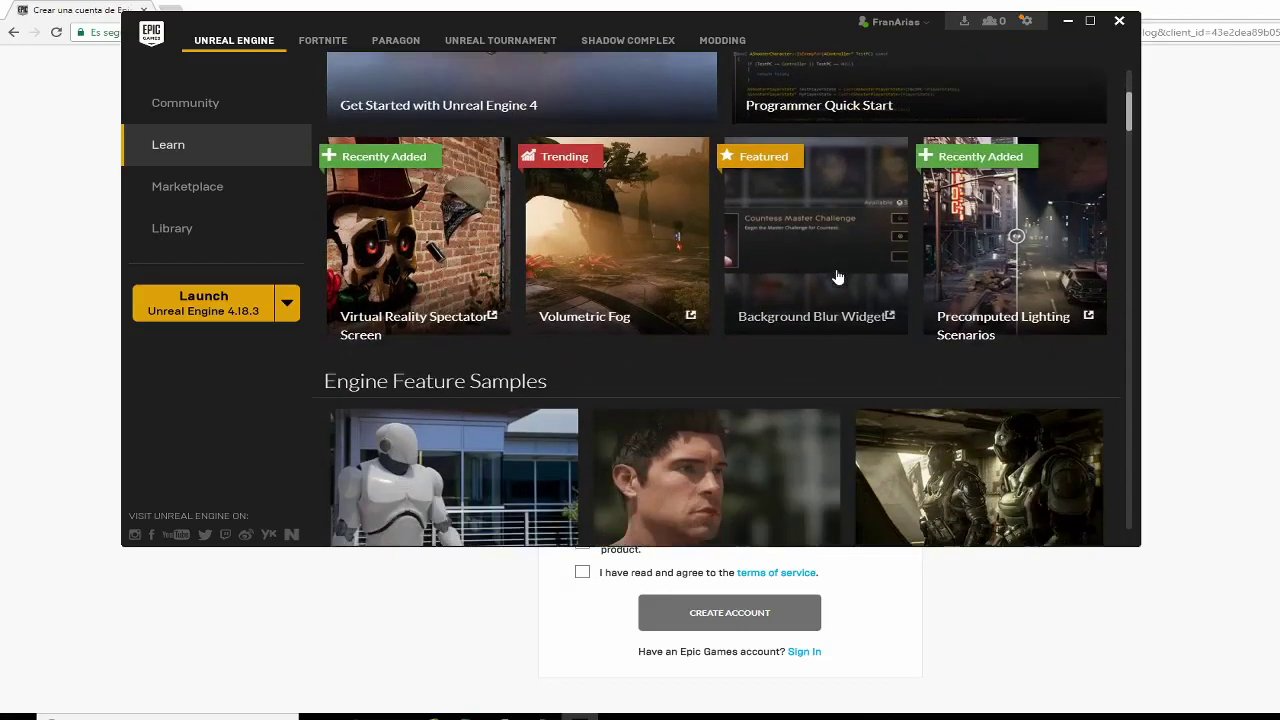
scroll(838, 276, down, 2)
scroll(837, 277, down, 2)
scroll(837, 277, down, 3)
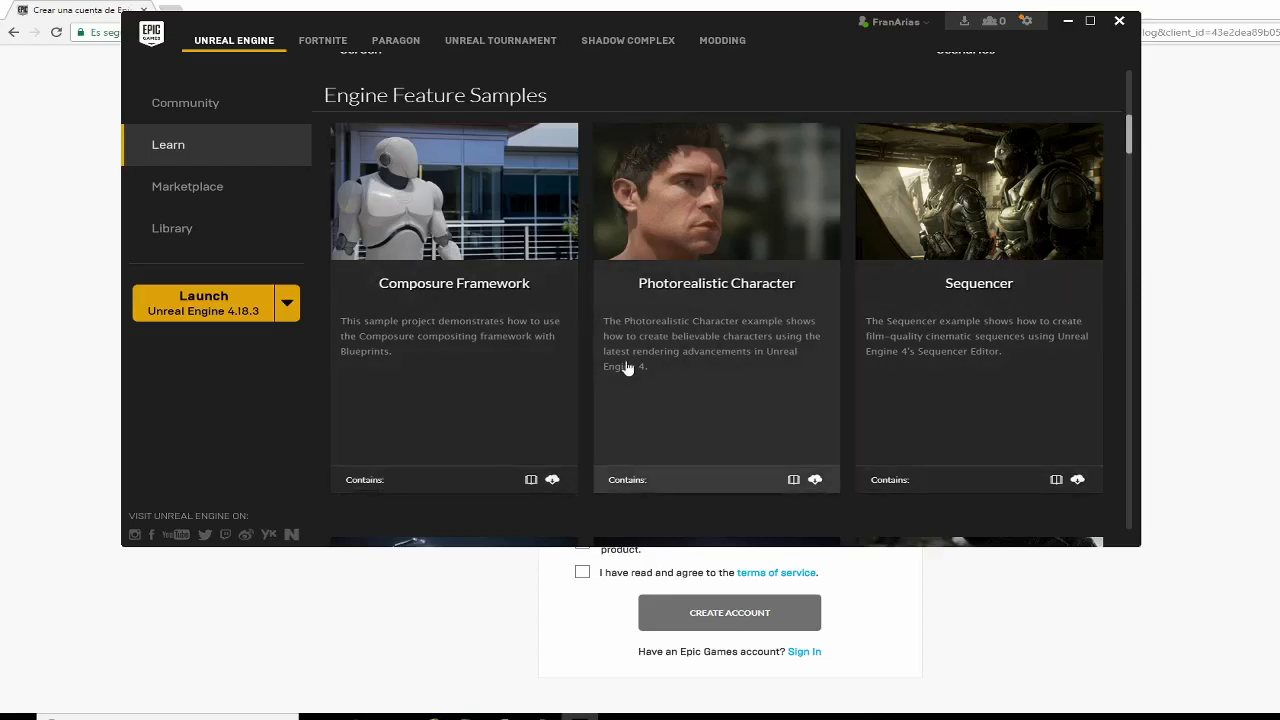
scroll(668, 375, down, 5)
scroll(657, 417, down, 3)
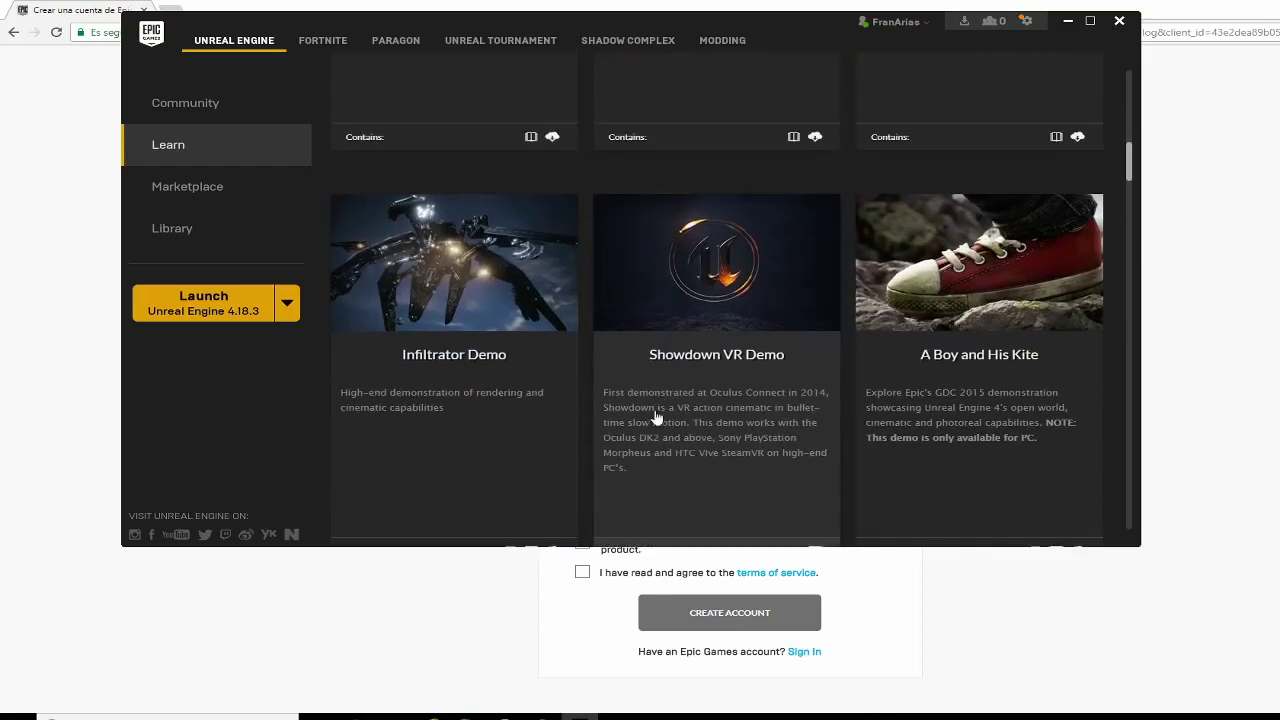
scroll(688, 368, up, 3)
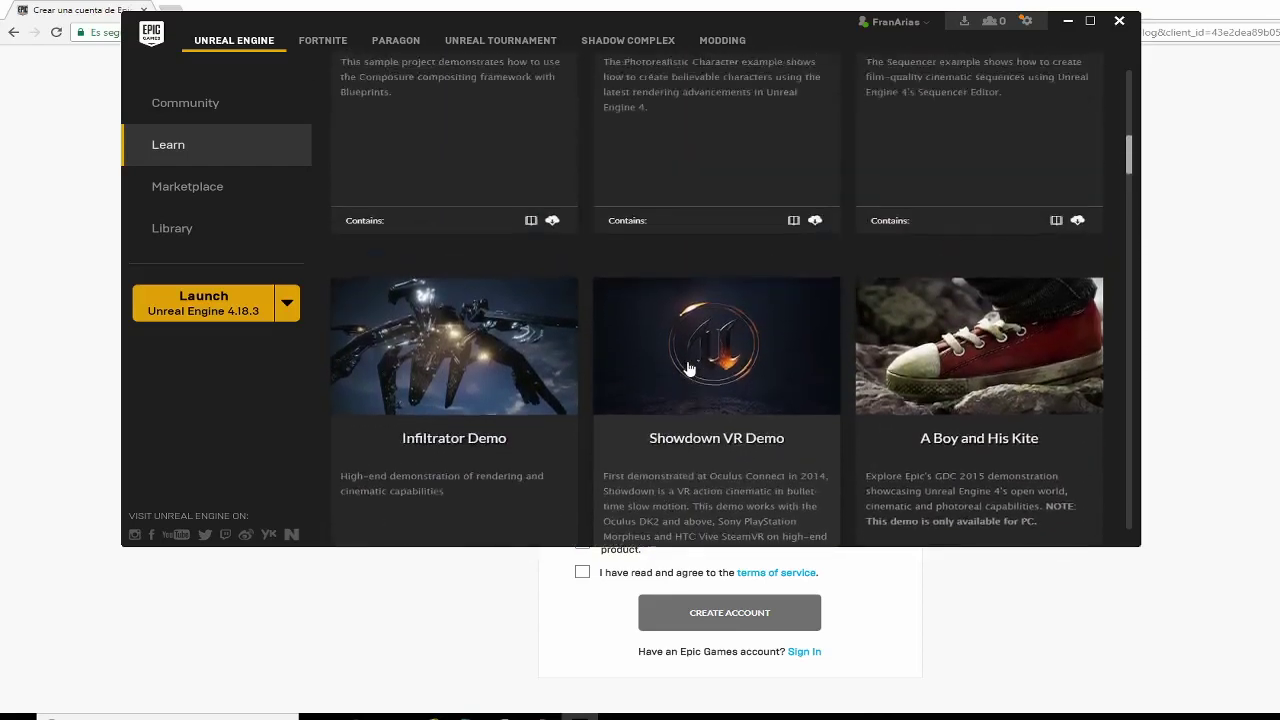
scroll(688, 368, up, 5)
scroll(688, 368, up, 5)
scroll(688, 368, up, 3)
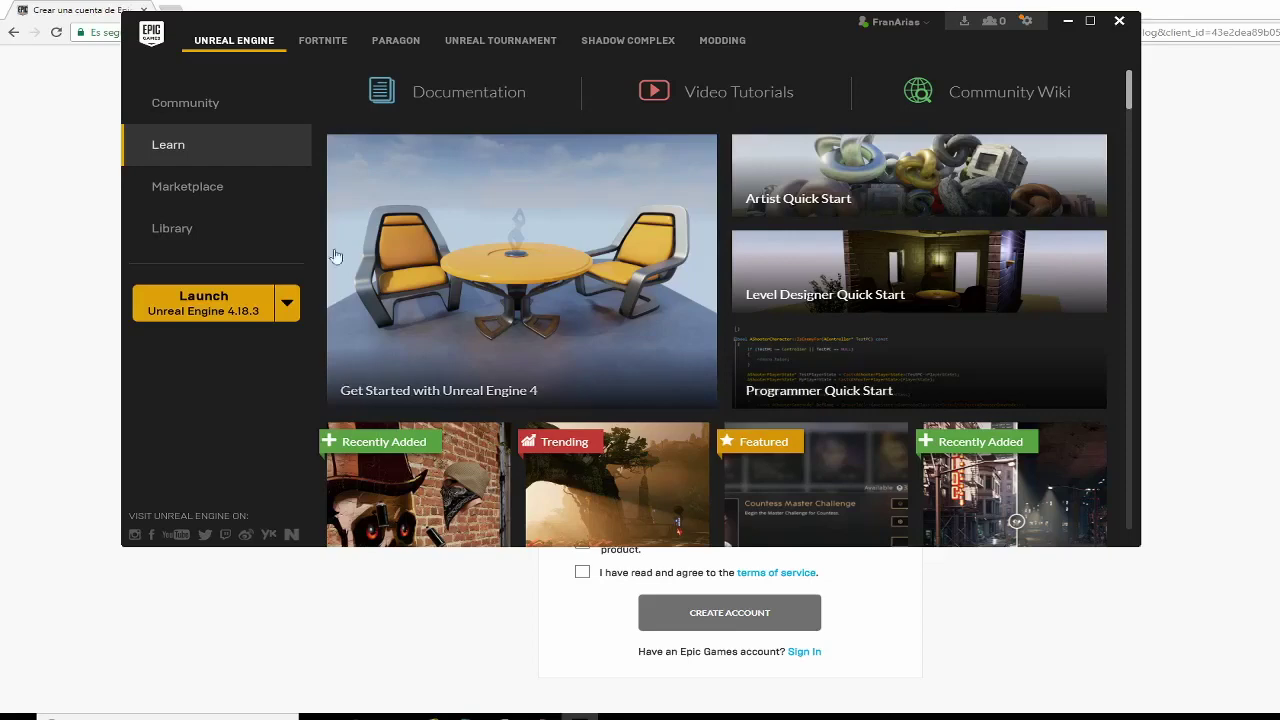
click(180, 195)
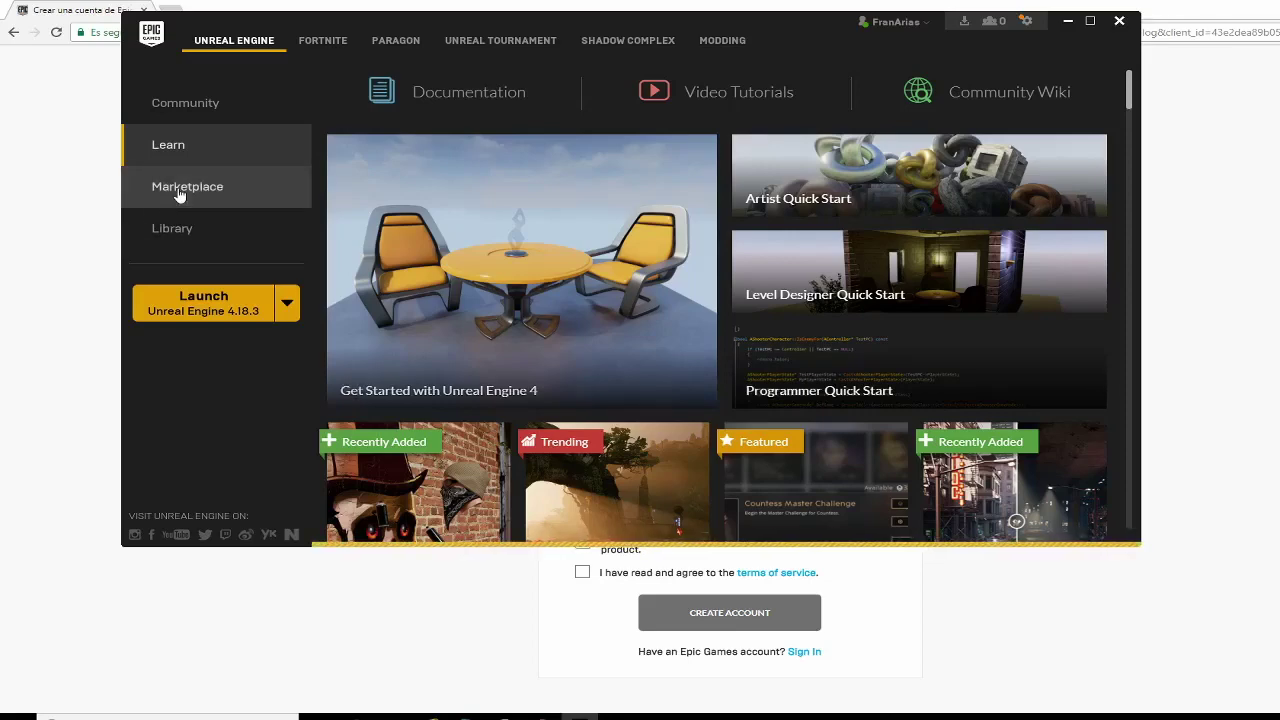
Show the Marketplace grid with featured assets like Bamboo Valley and Spellbook Megapack
click(181, 195)
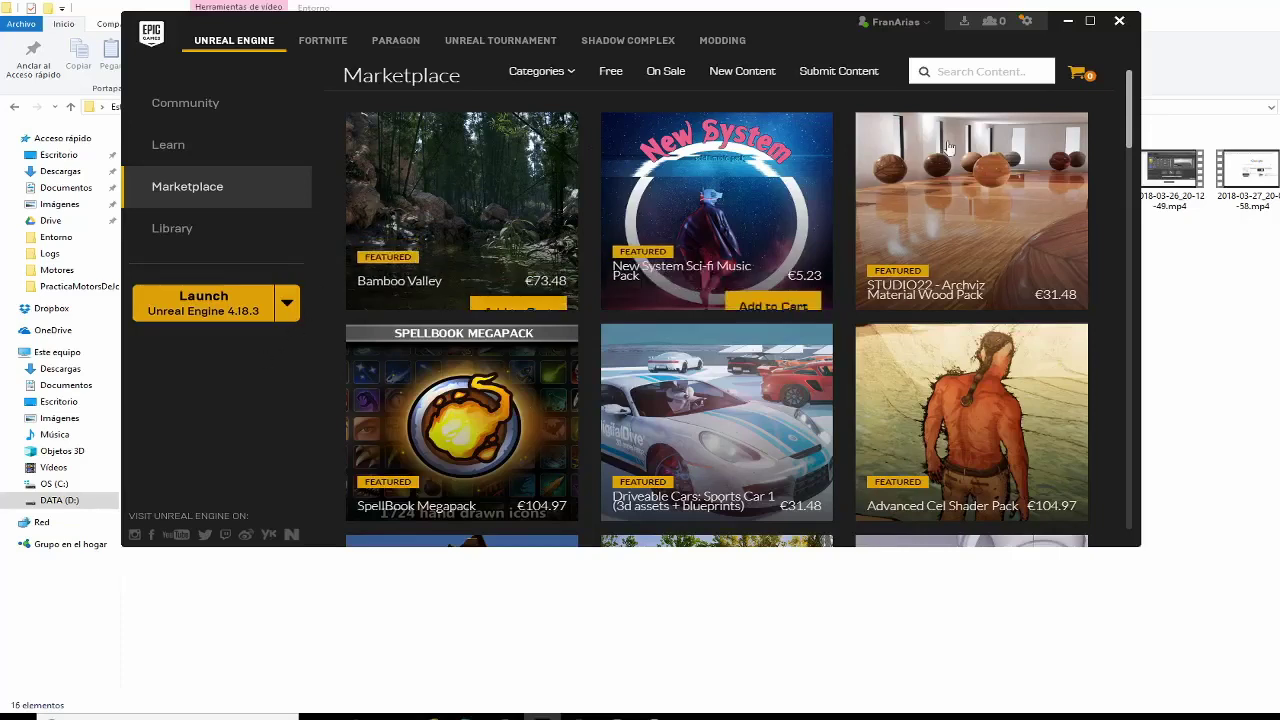
Return to the Library listing engines 4.17.2, 4.18.3, 4.19.0 and projects like CellShading
click(213, 238)
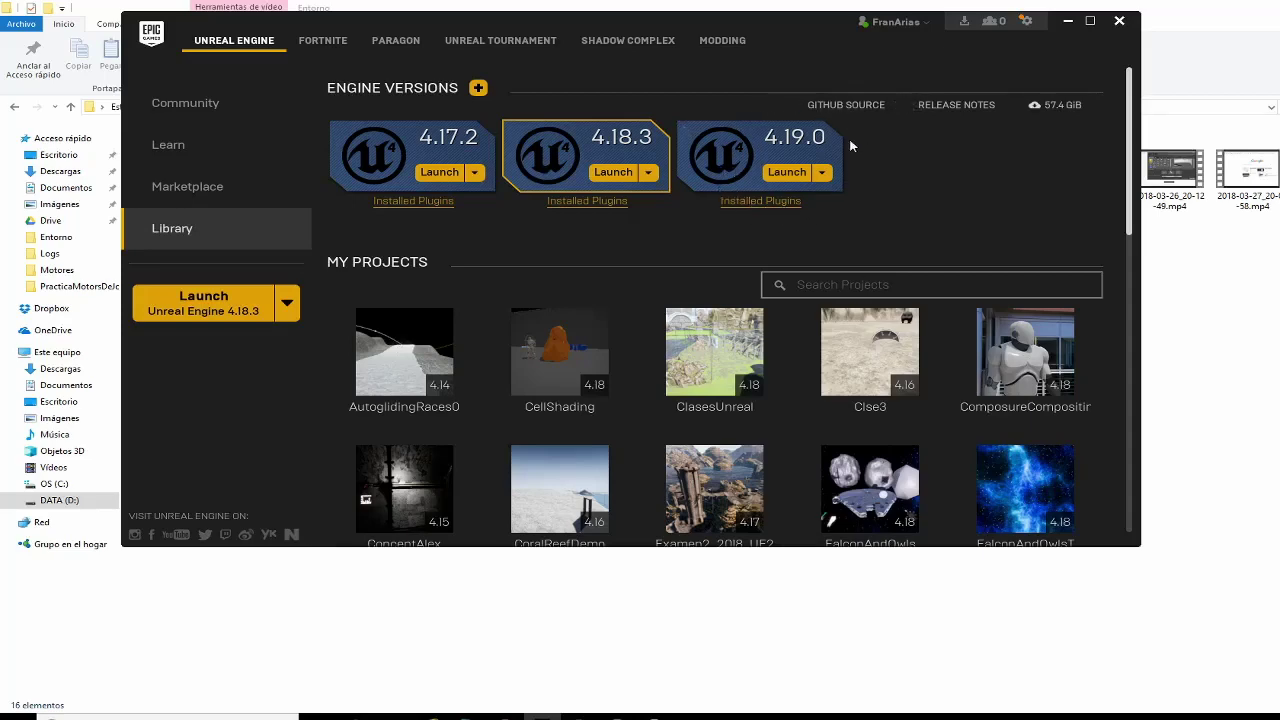
Add a 4.16.3 engine slot, remove it again, and switch to File Explorer
click(477, 89)
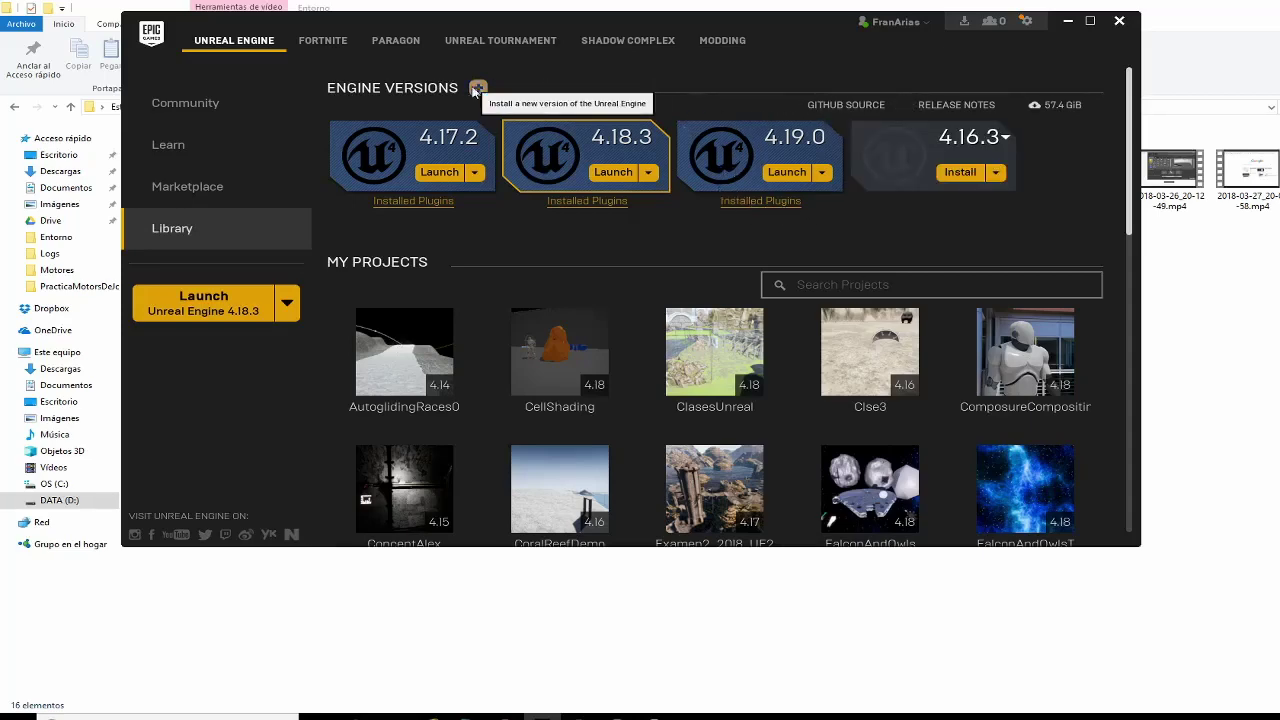
click(997, 172)
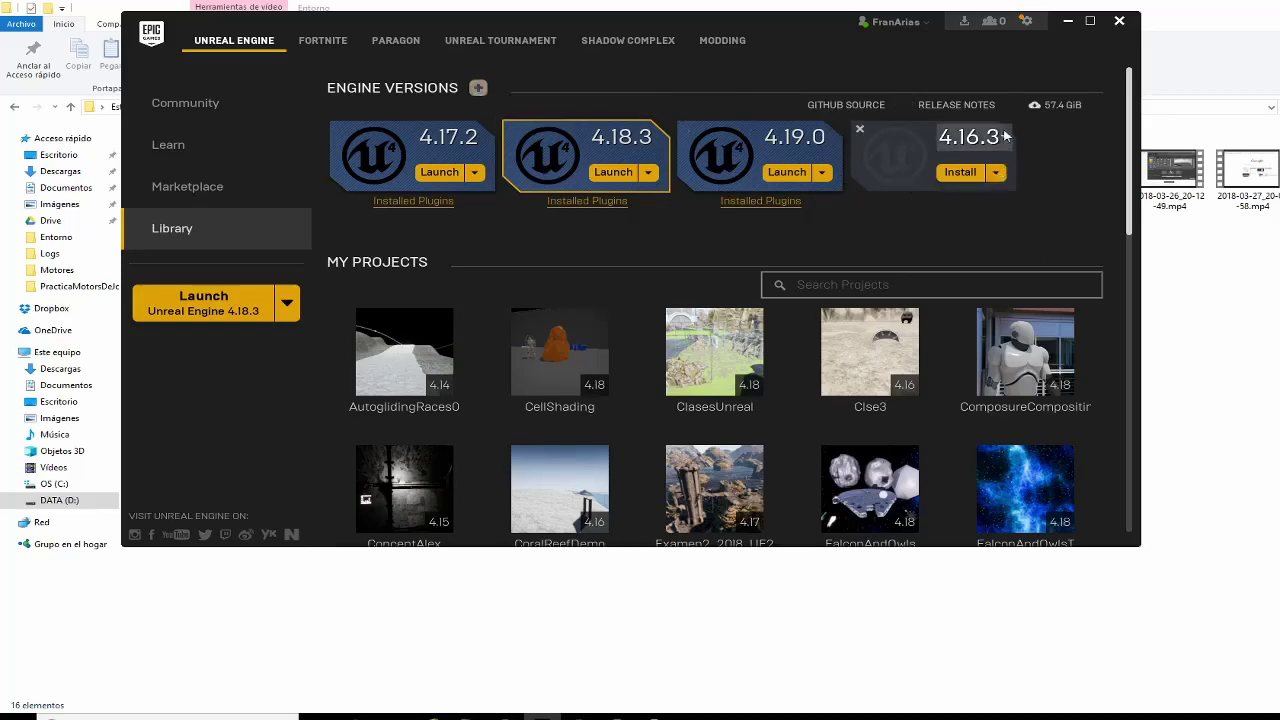
click(1004, 140)
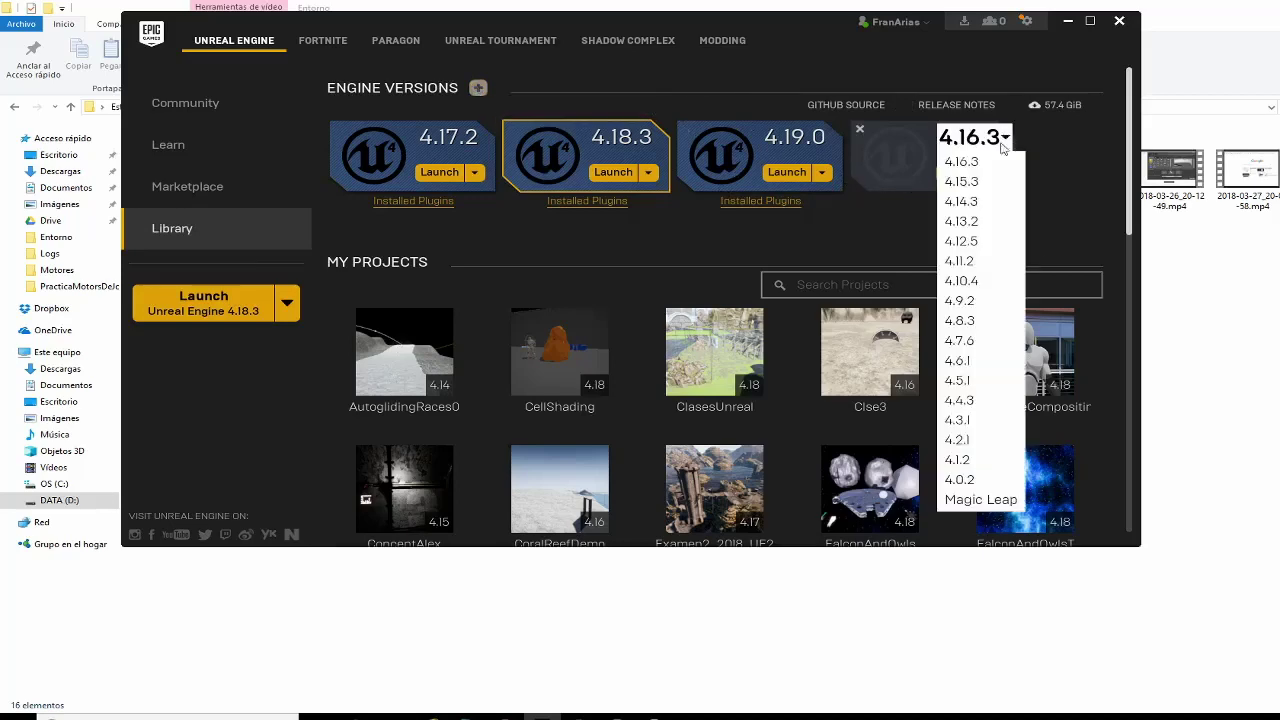
click(887, 212)
click(990, 173)
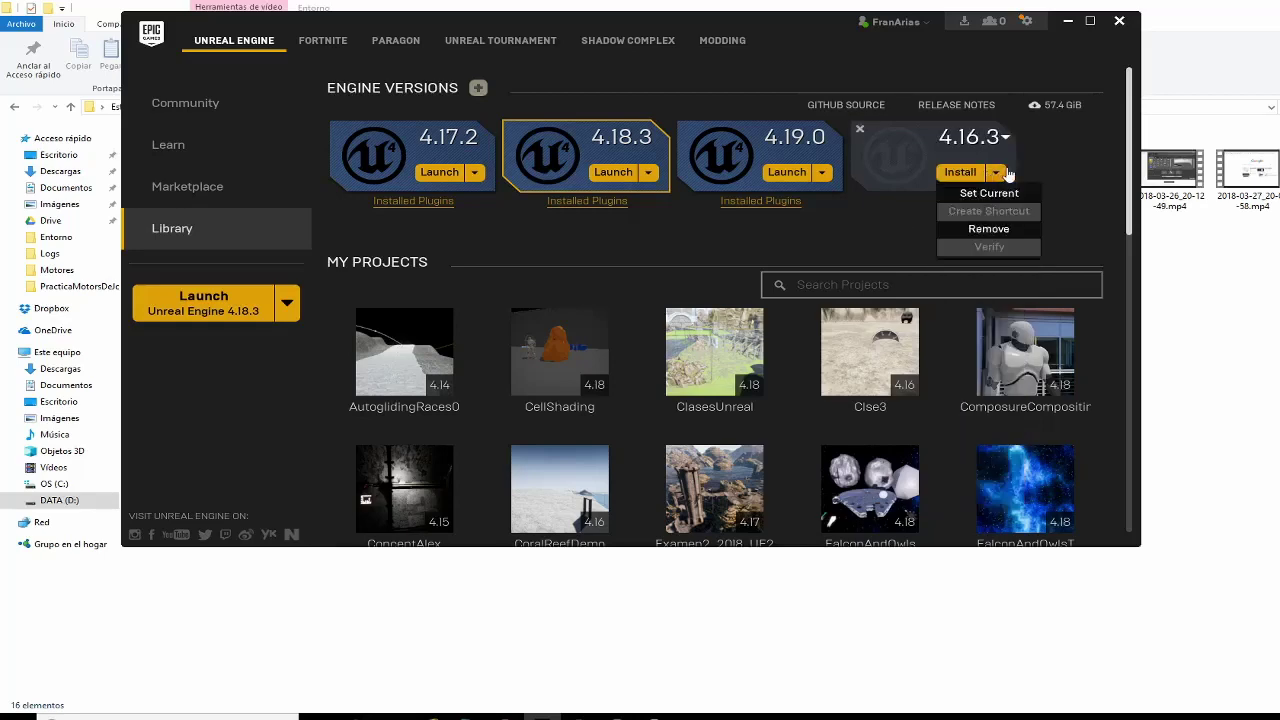
click(986, 229)
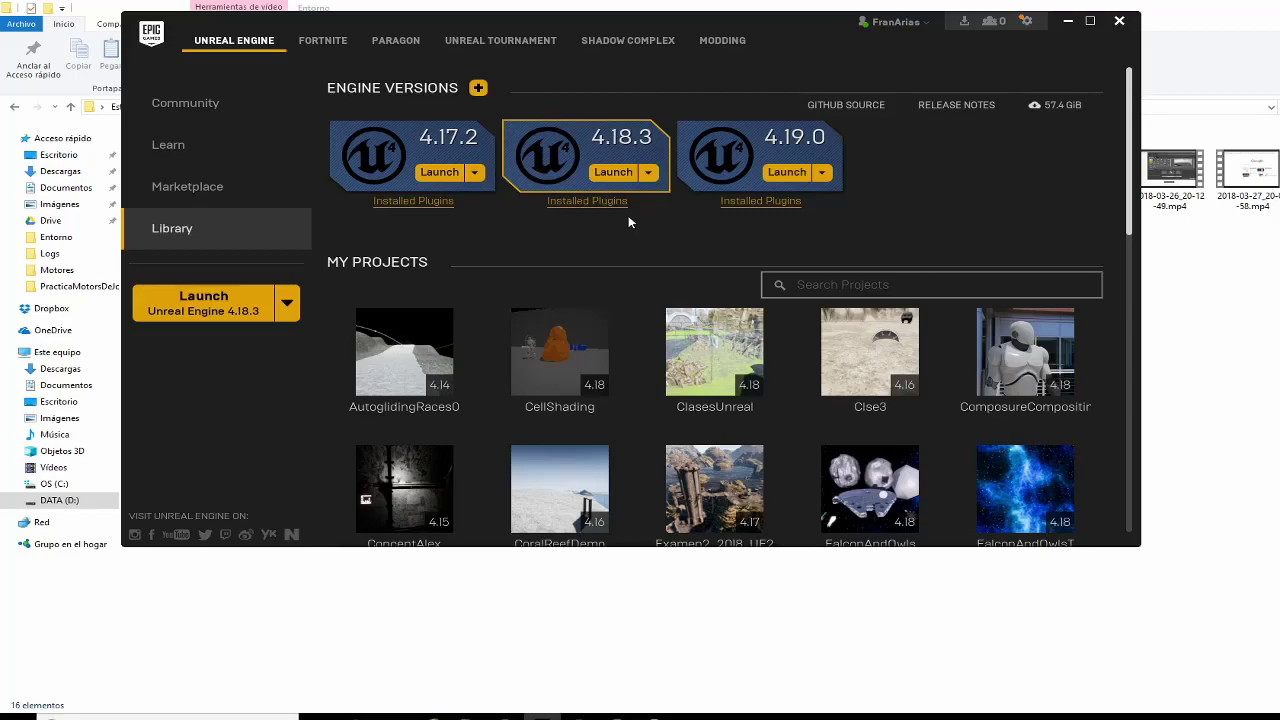
key(alt+Tab)
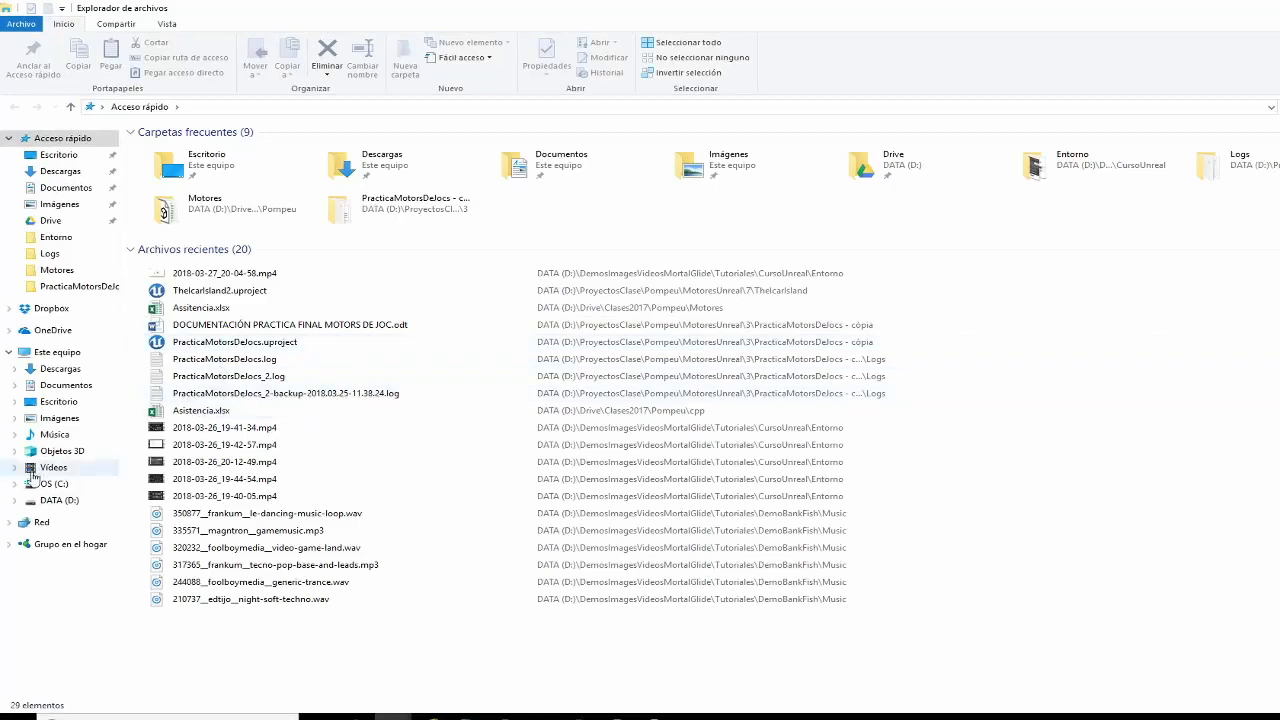
Navigate in File Explorer to C:\Archivos de programa\Epic Games
click(34, 481)
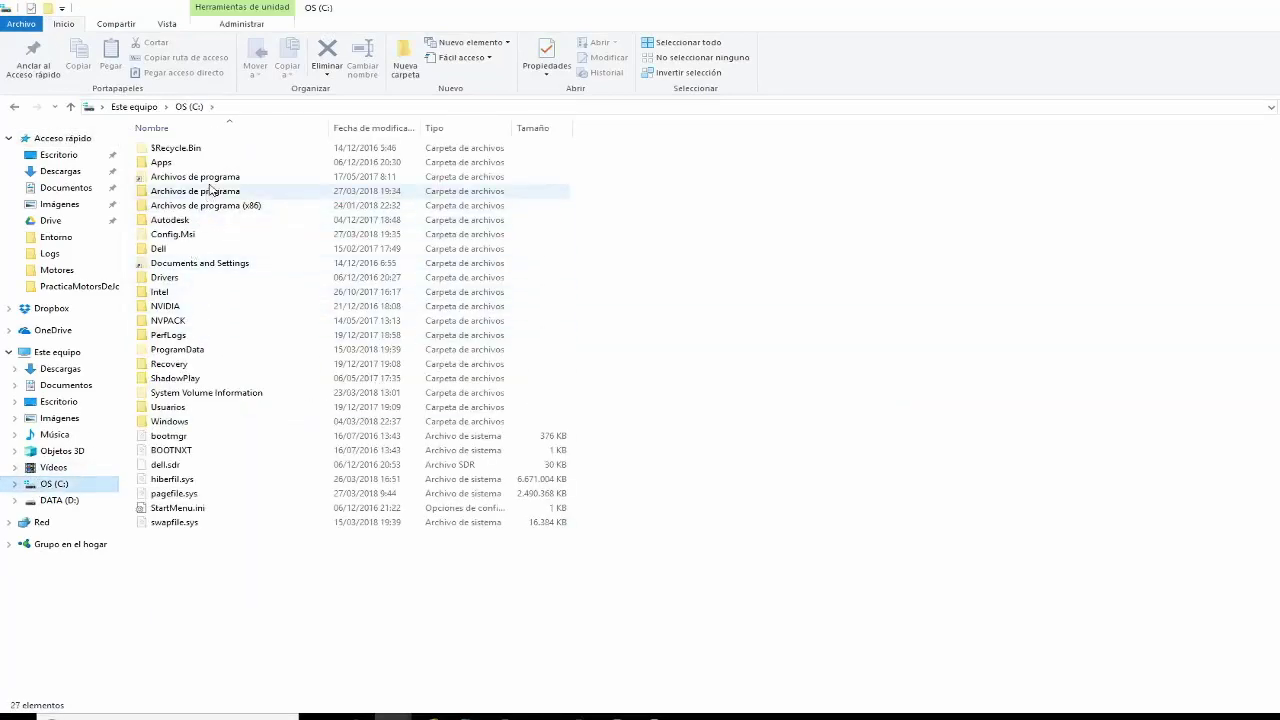
double_click(210, 190)
scroll(243, 523, down, 2)
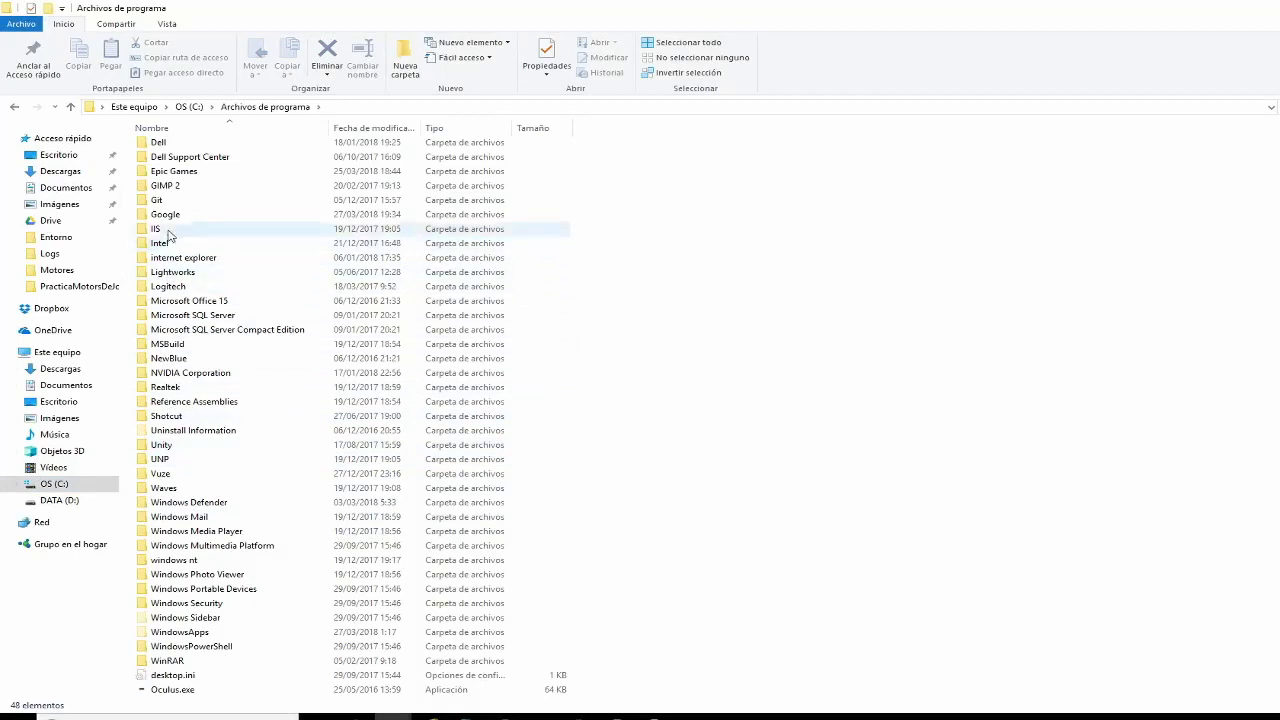
double_click(162, 172)
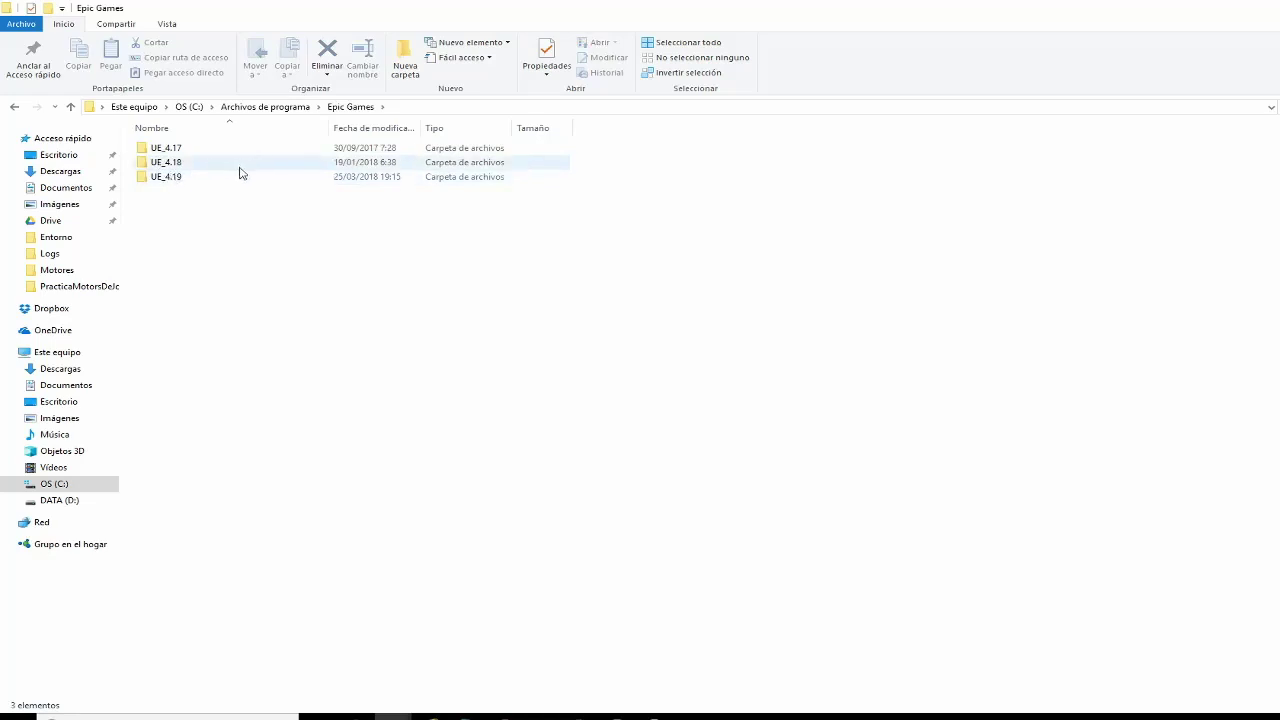
Check the UE_4.19 folder's properties, then select the UE_4.17, UE_4.18 and UE_4.19 folders
right_click(170, 181)
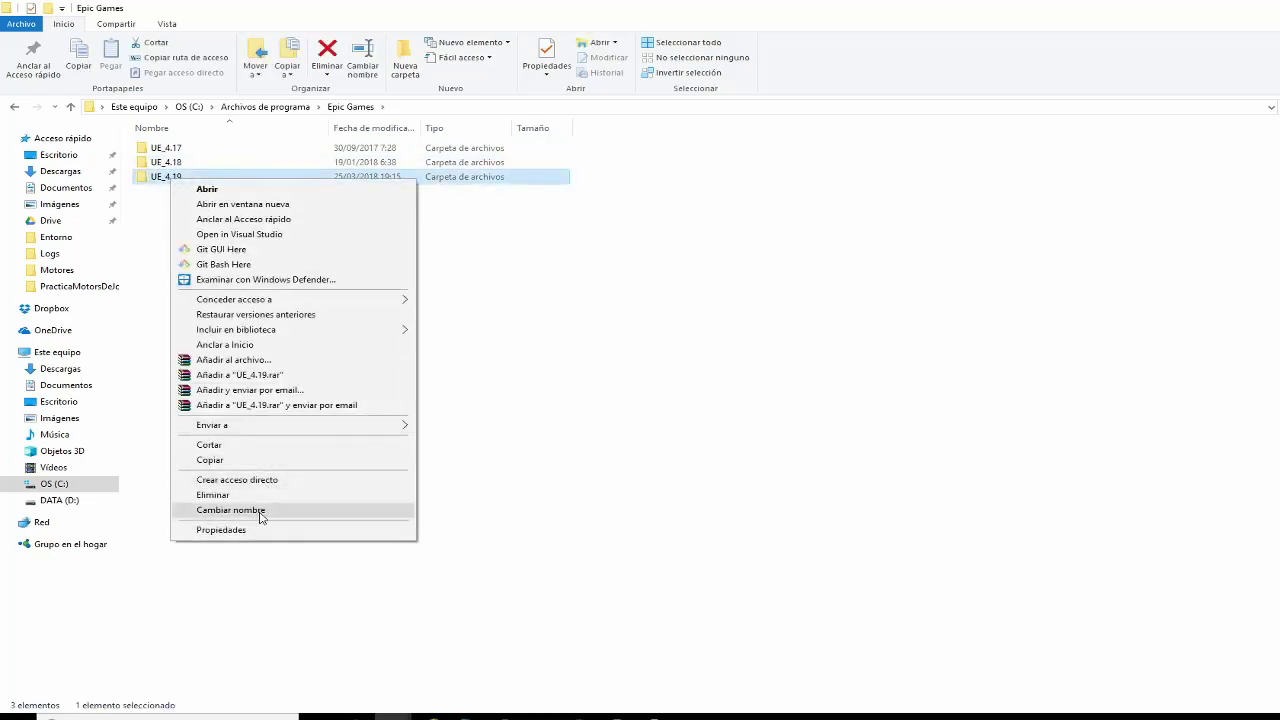
click(257, 530)
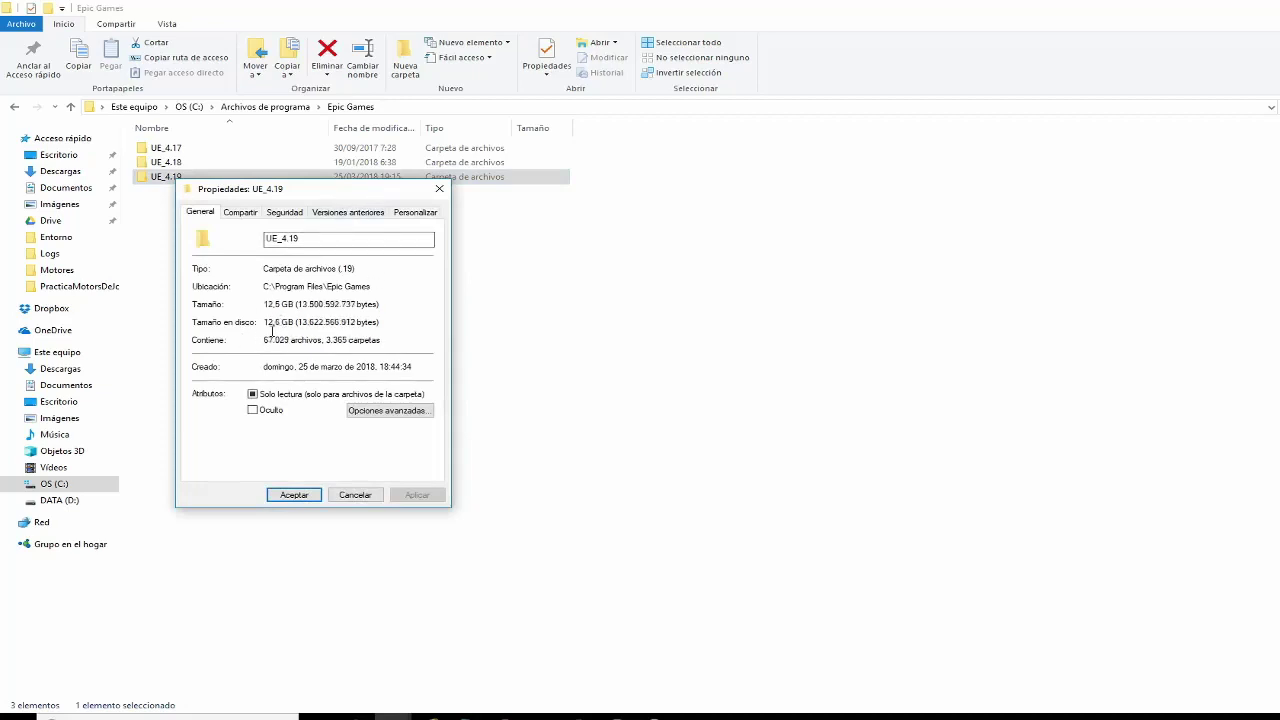
click(439, 188)
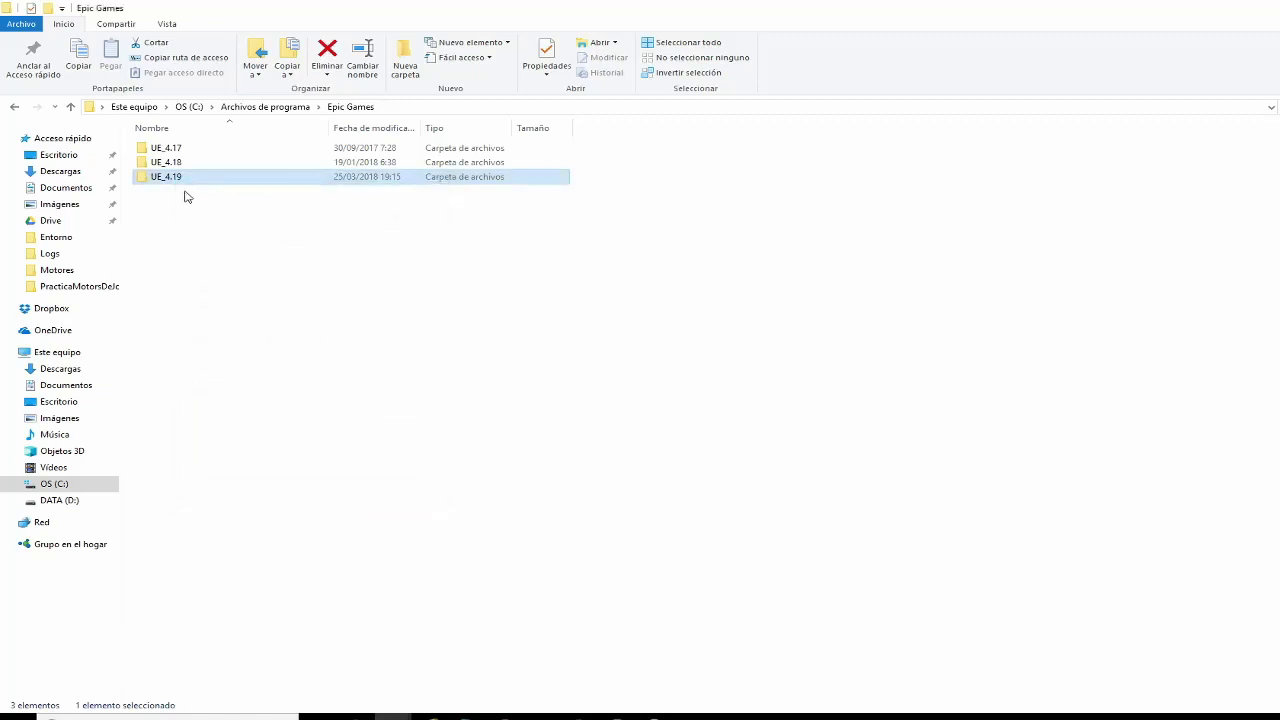
click(180, 148)
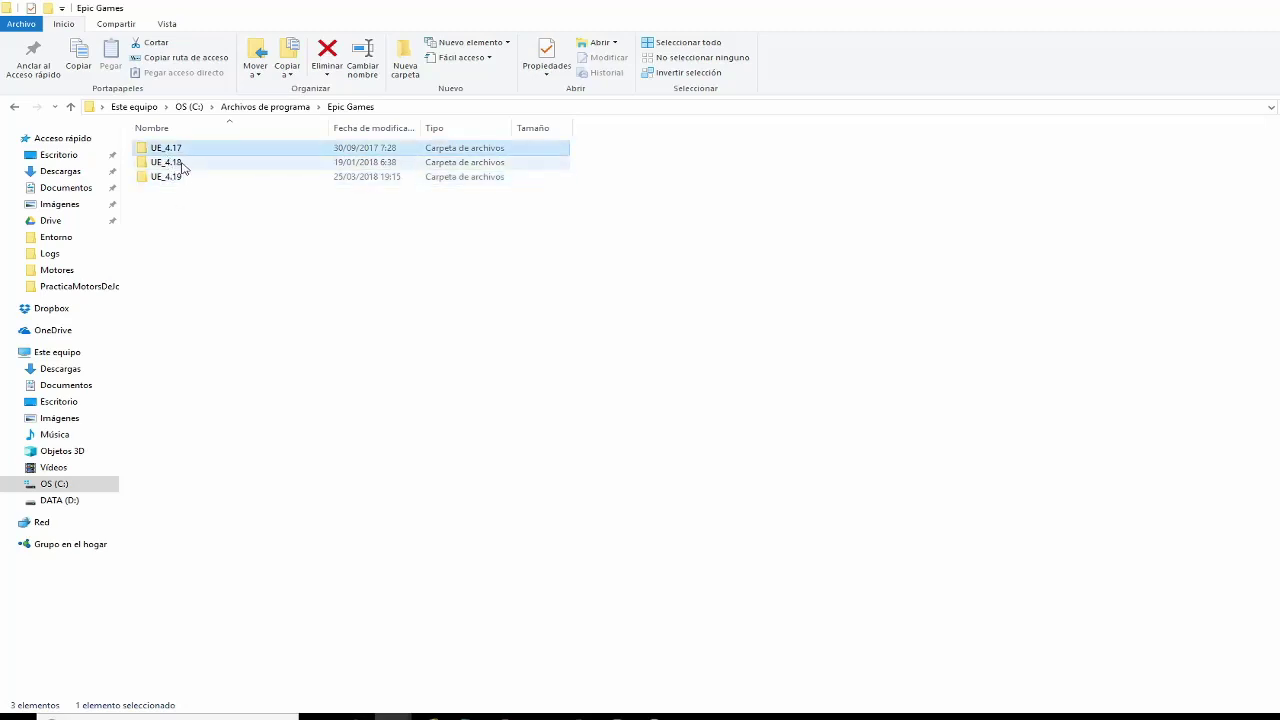
click(182, 164)
click(180, 178)
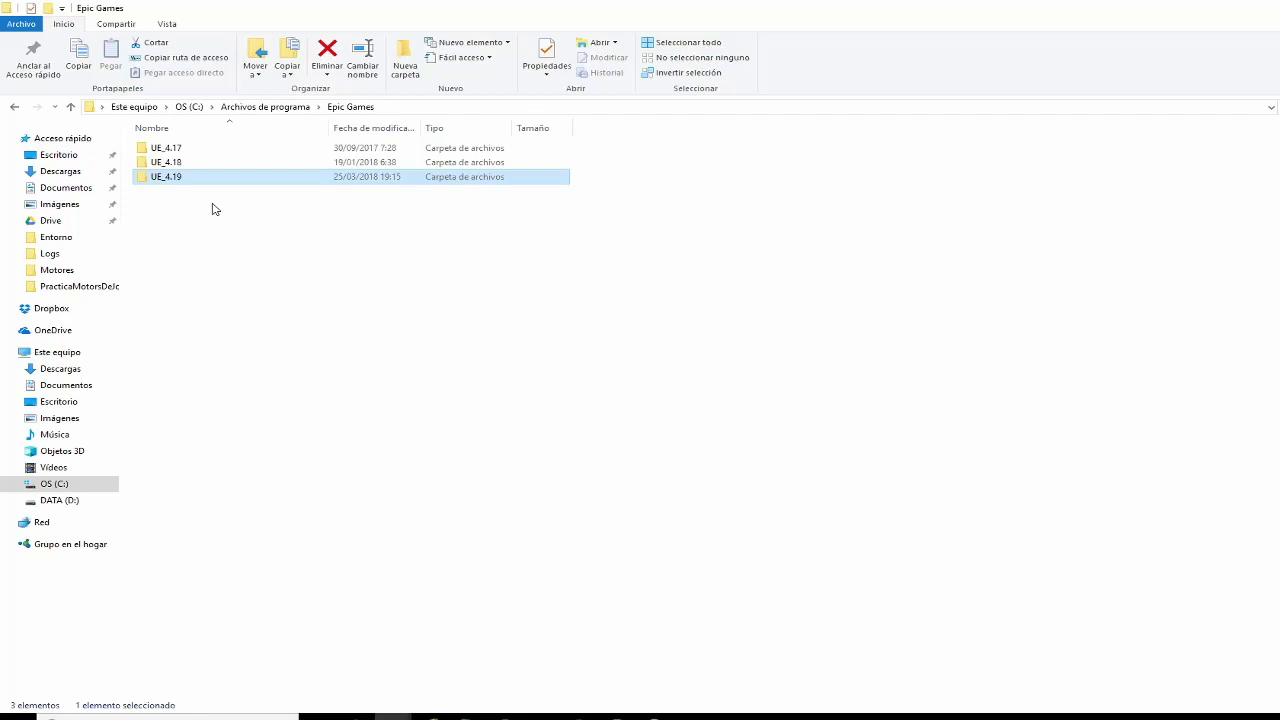
Bring the launcher's Library forward and shift it right beside Explorer's Epic Games folder
click(561, 716)
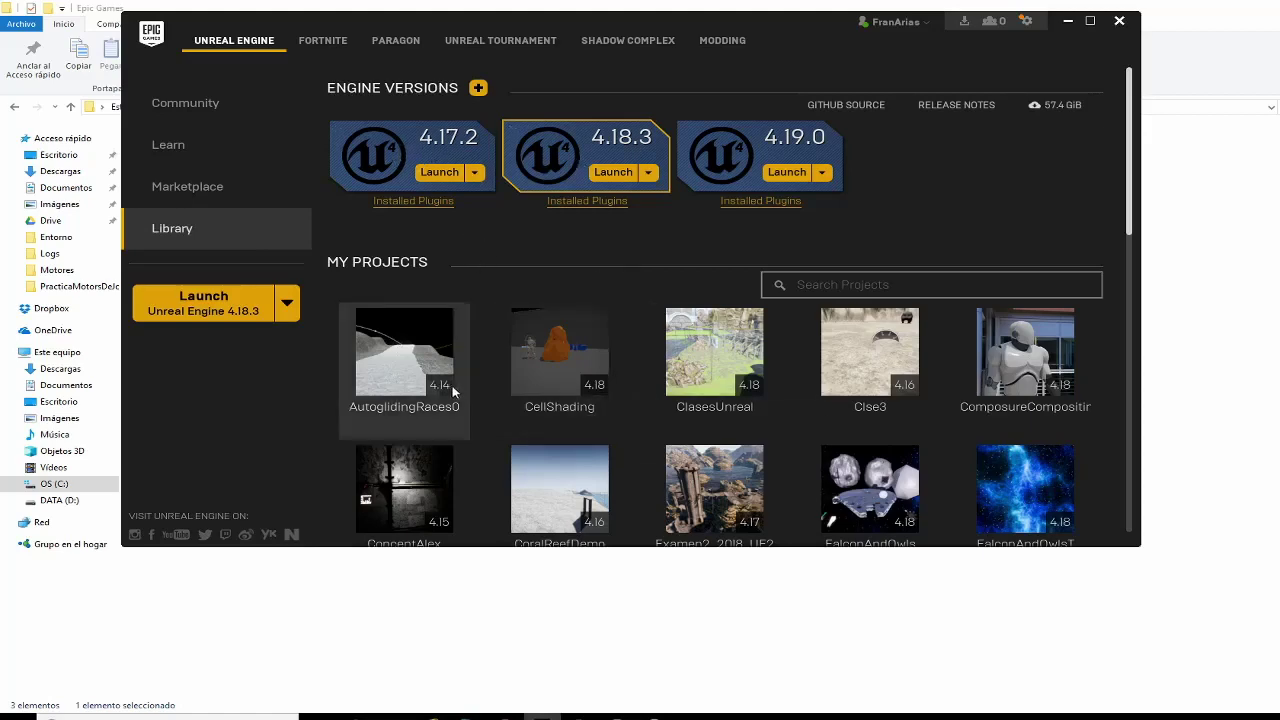
scroll(1040, 492, down, 3)
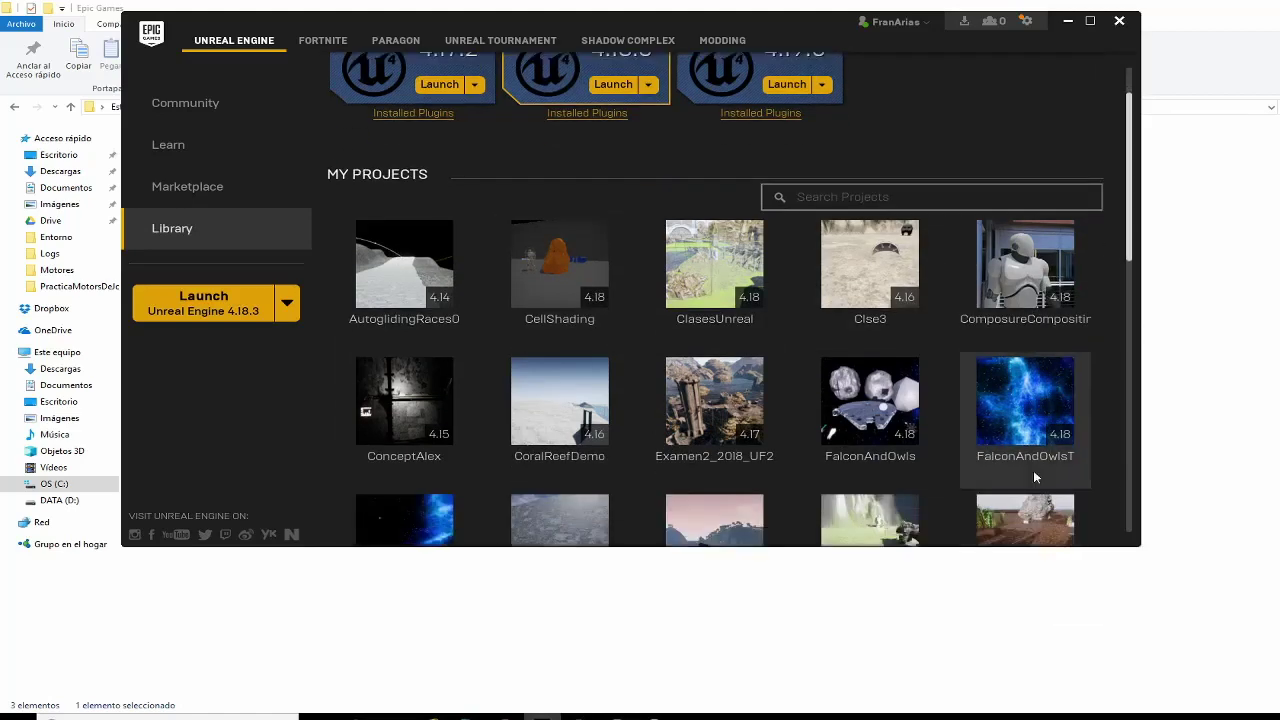
scroll(585, 428, up, 2)
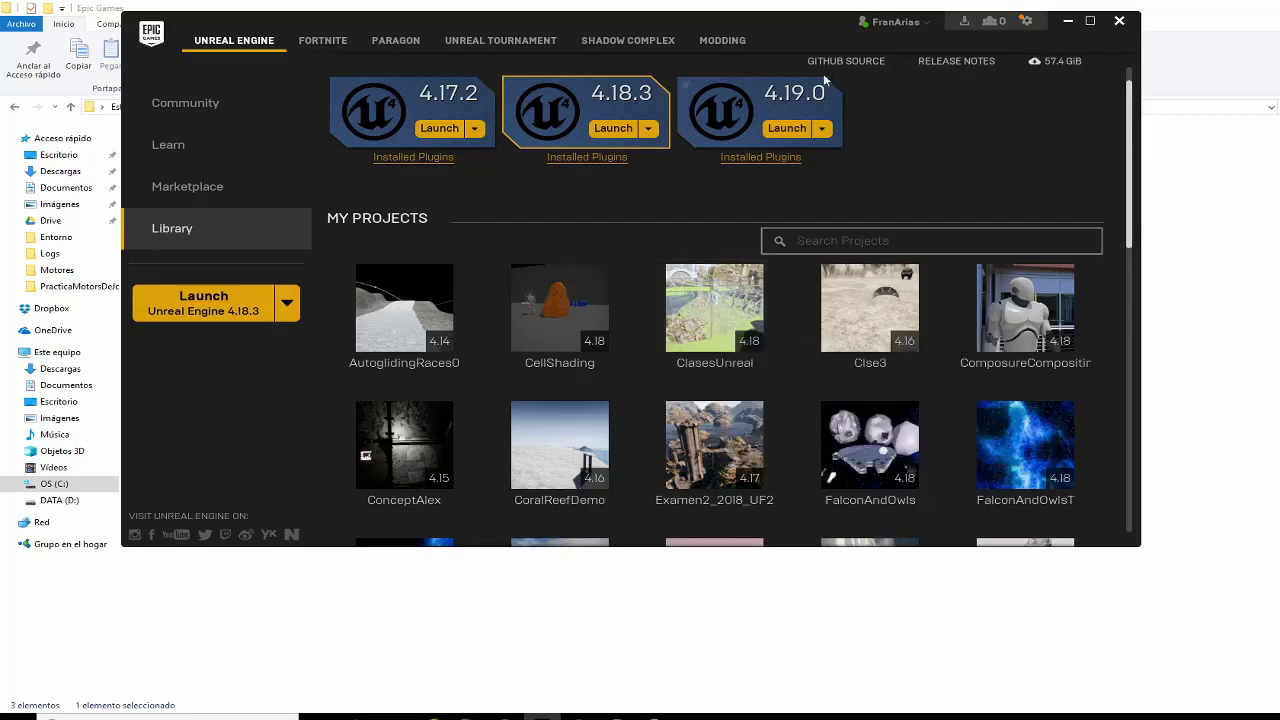
drag(793, 32, 958, 70)
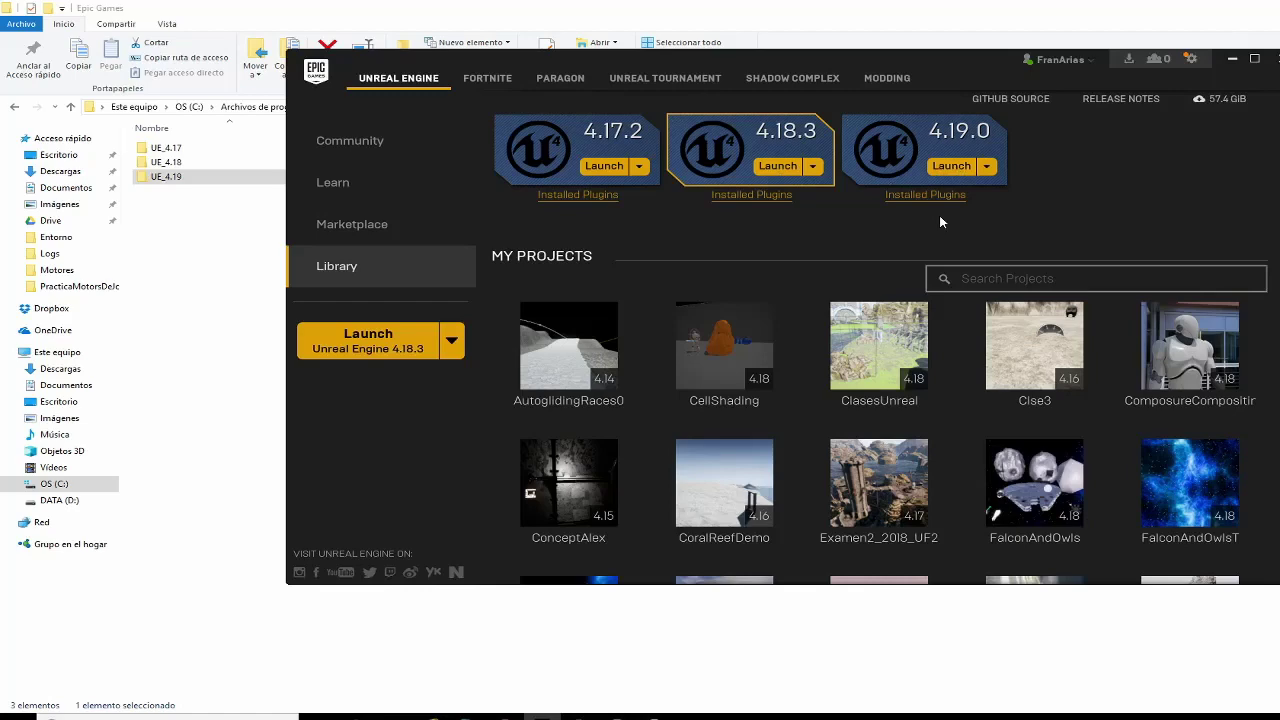
click(497, 80)
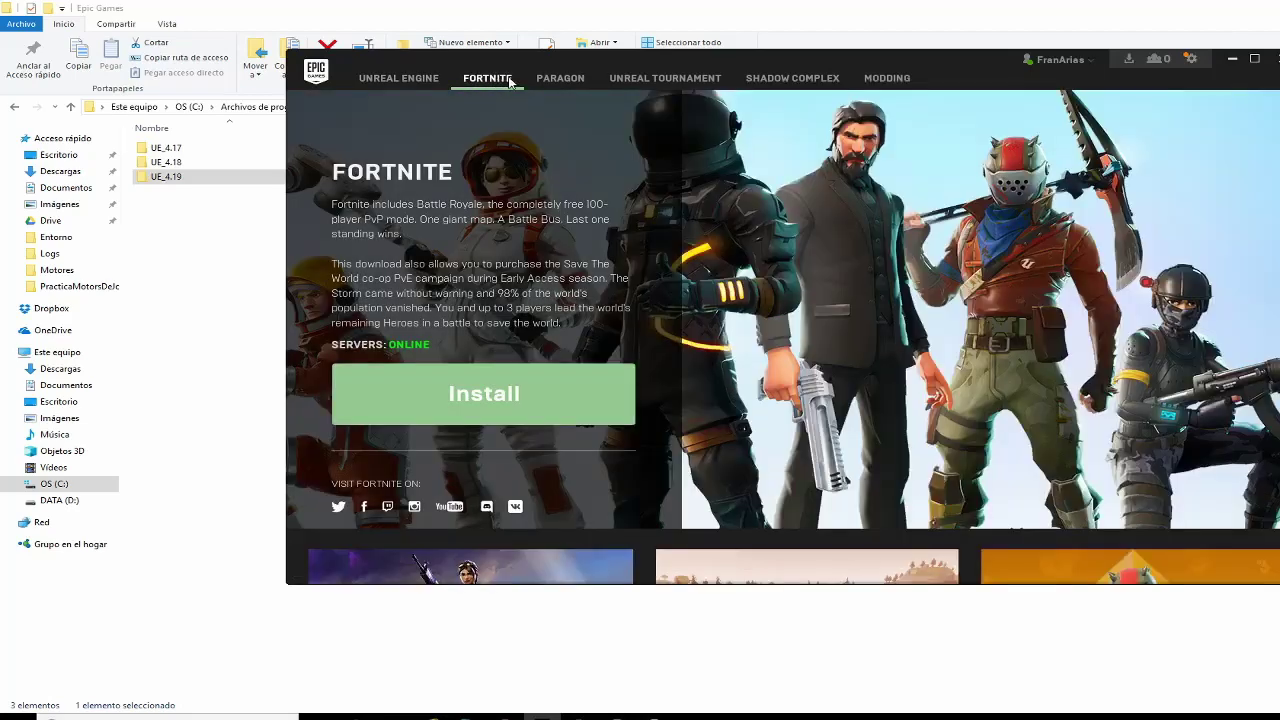
click(553, 81)
click(640, 78)
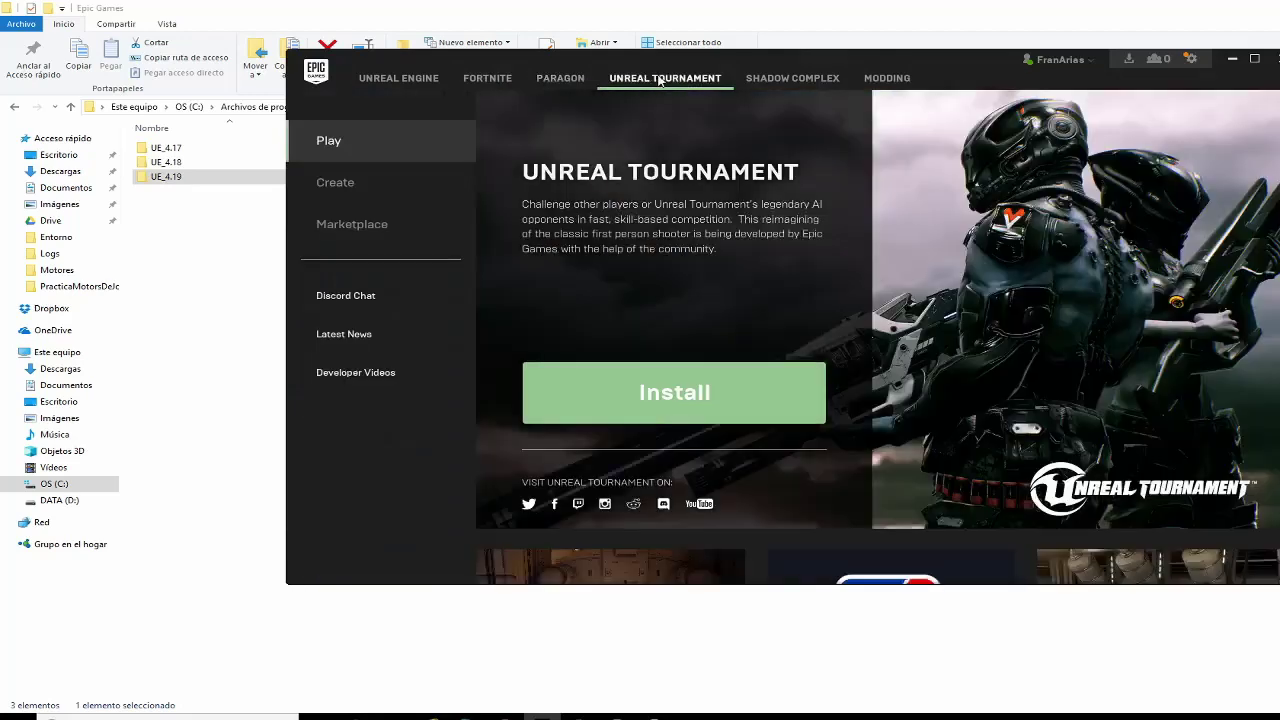
click(508, 83)
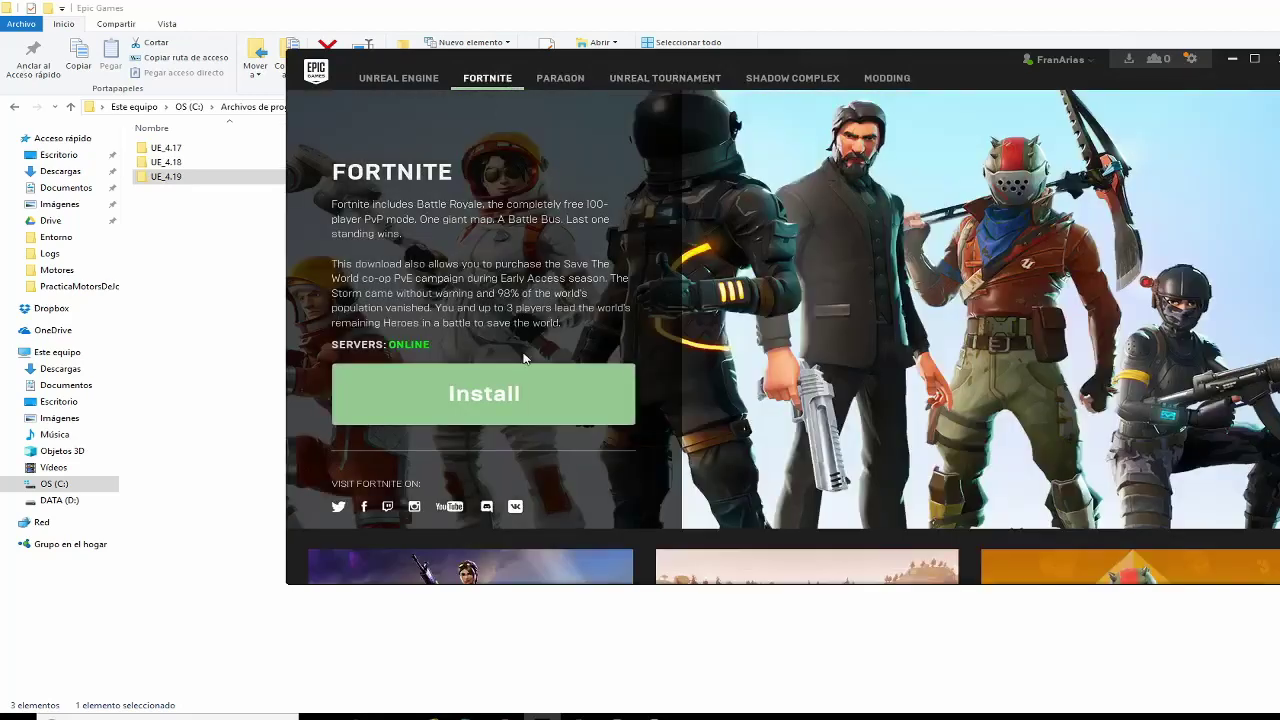
click(577, 80)
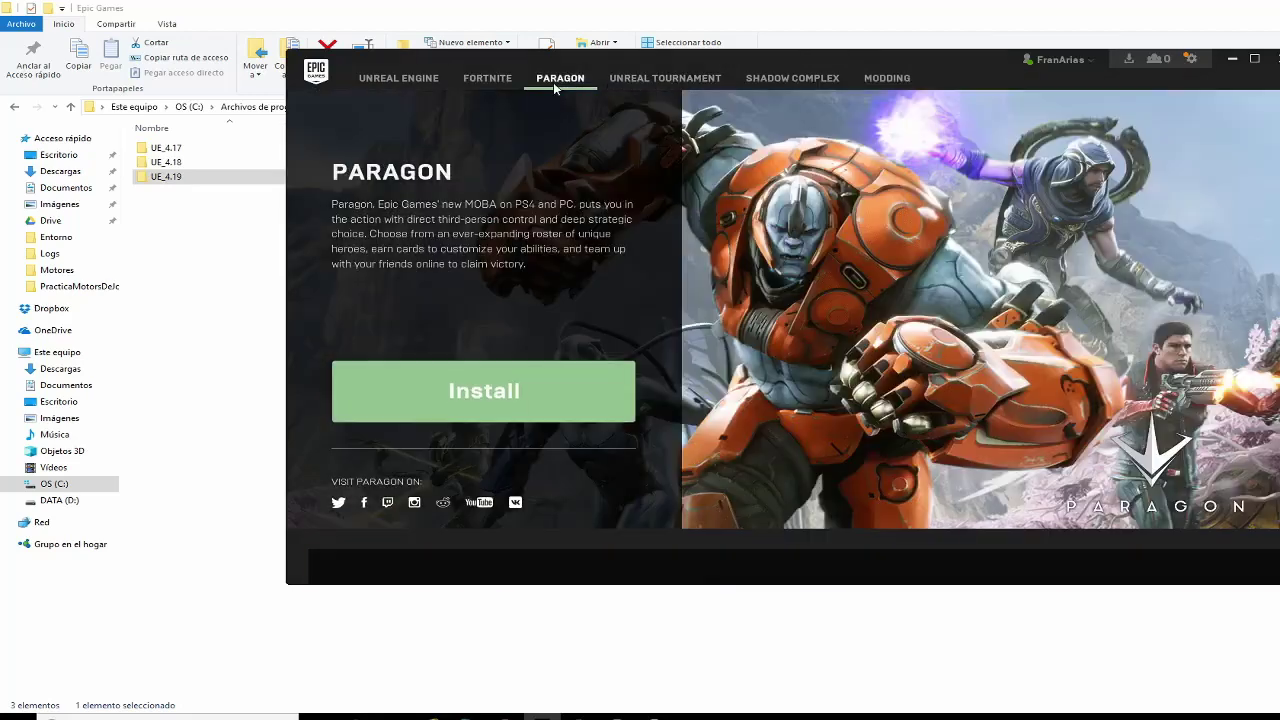
click(652, 85)
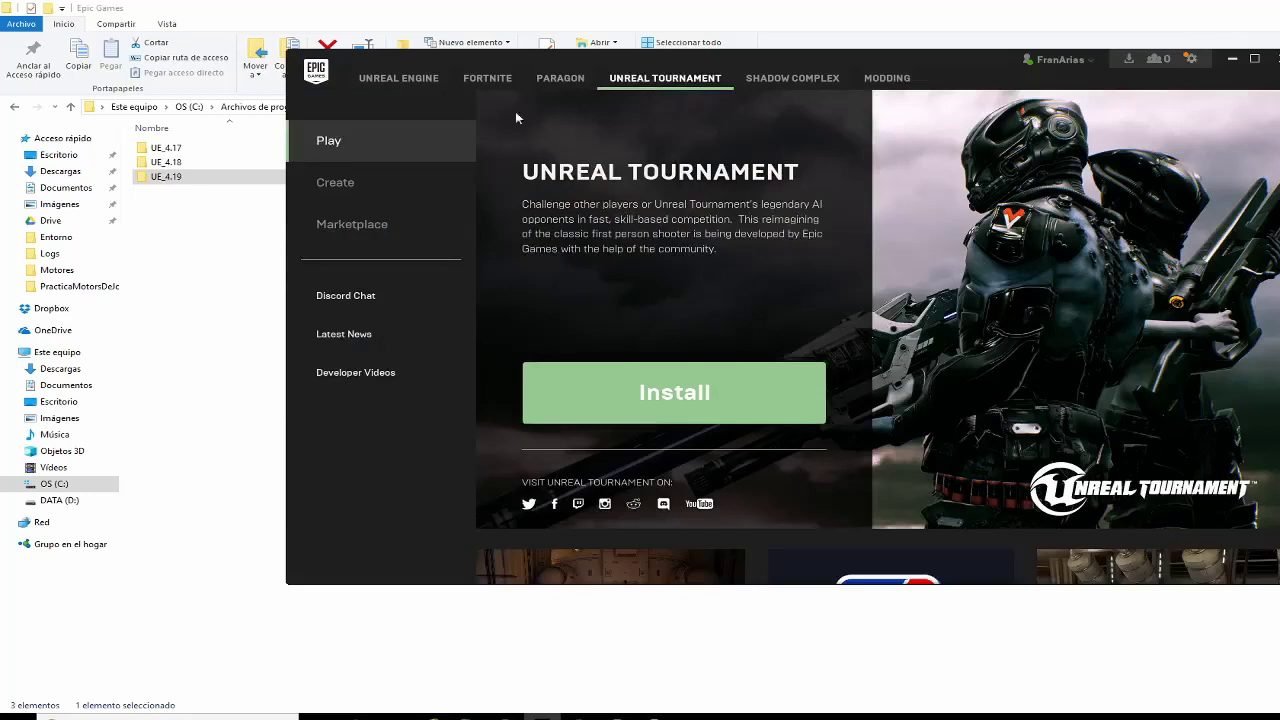
click(398, 82)
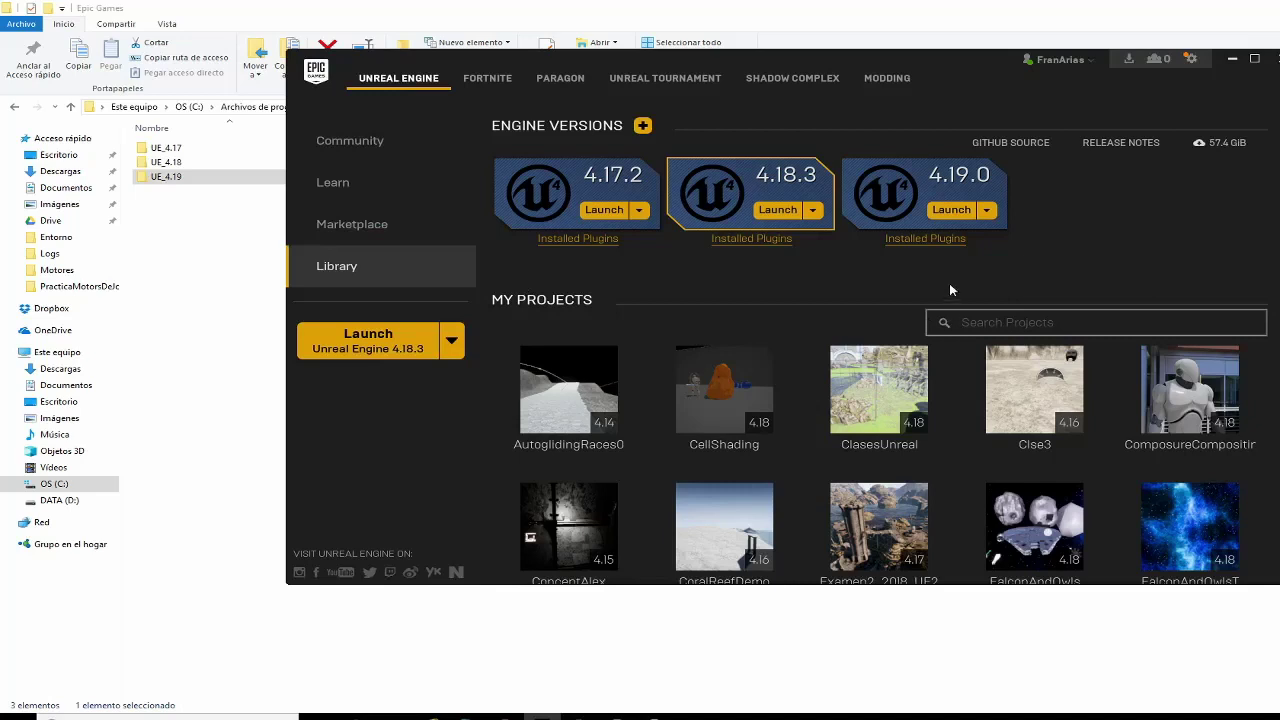
Launch Unreal Engine 4.19.0 so its Project Browser lists projects like AutoglidingRaces0 and CellShading
click(958, 212)
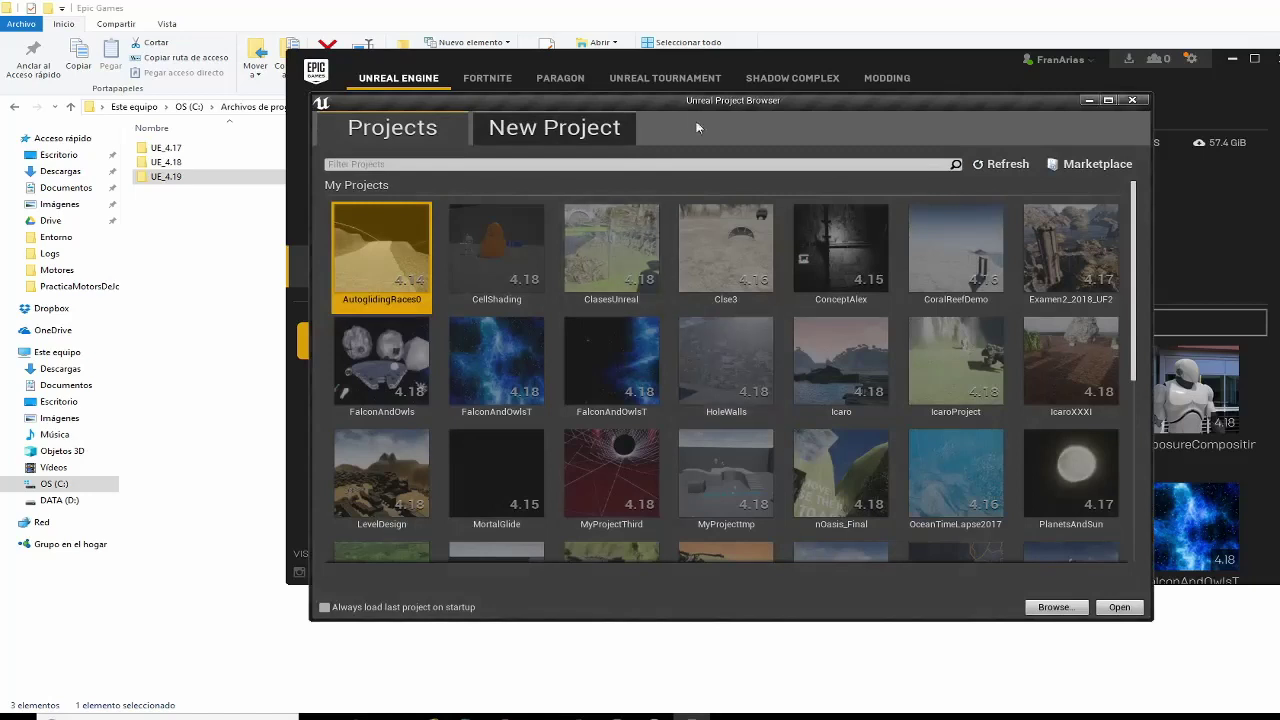
Reposition the Project Browser window and switch to the New Project tab
drag(713, 104, 829, 72)
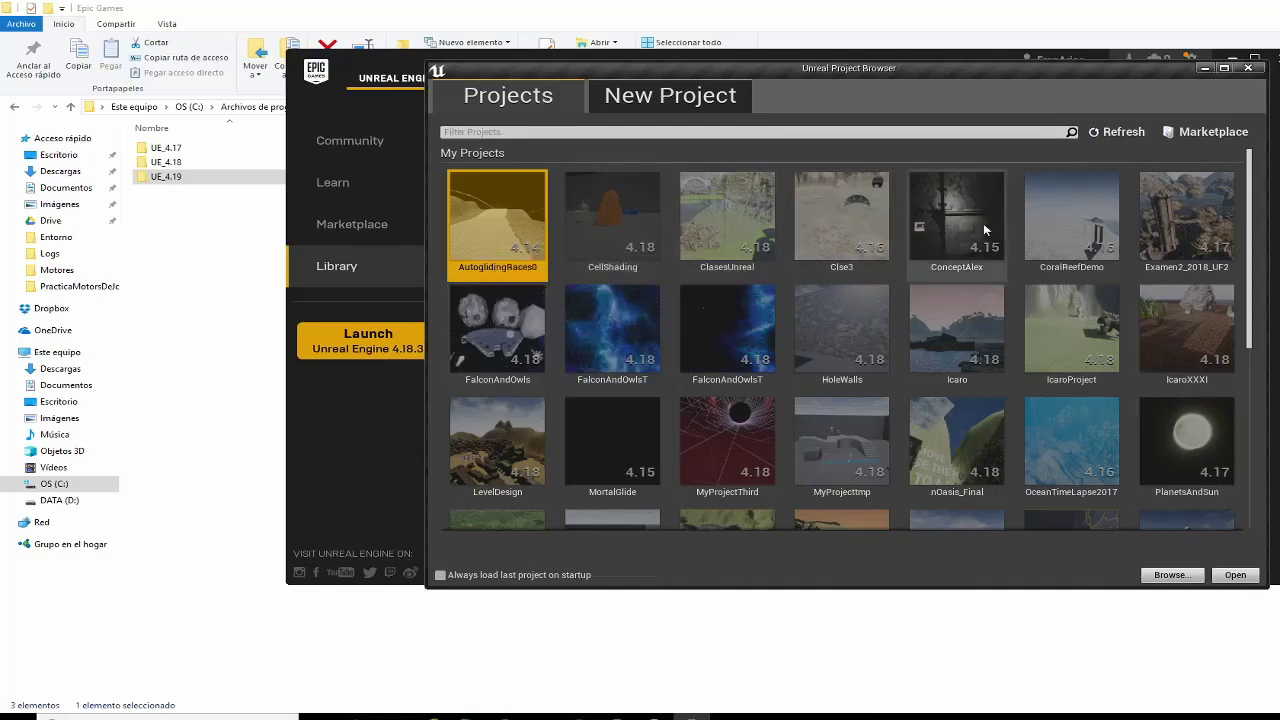
mouse_move(948, 66)
mouse_down()
mouse_move(929, 193)
mouse_move(926, 96)
mouse_up()
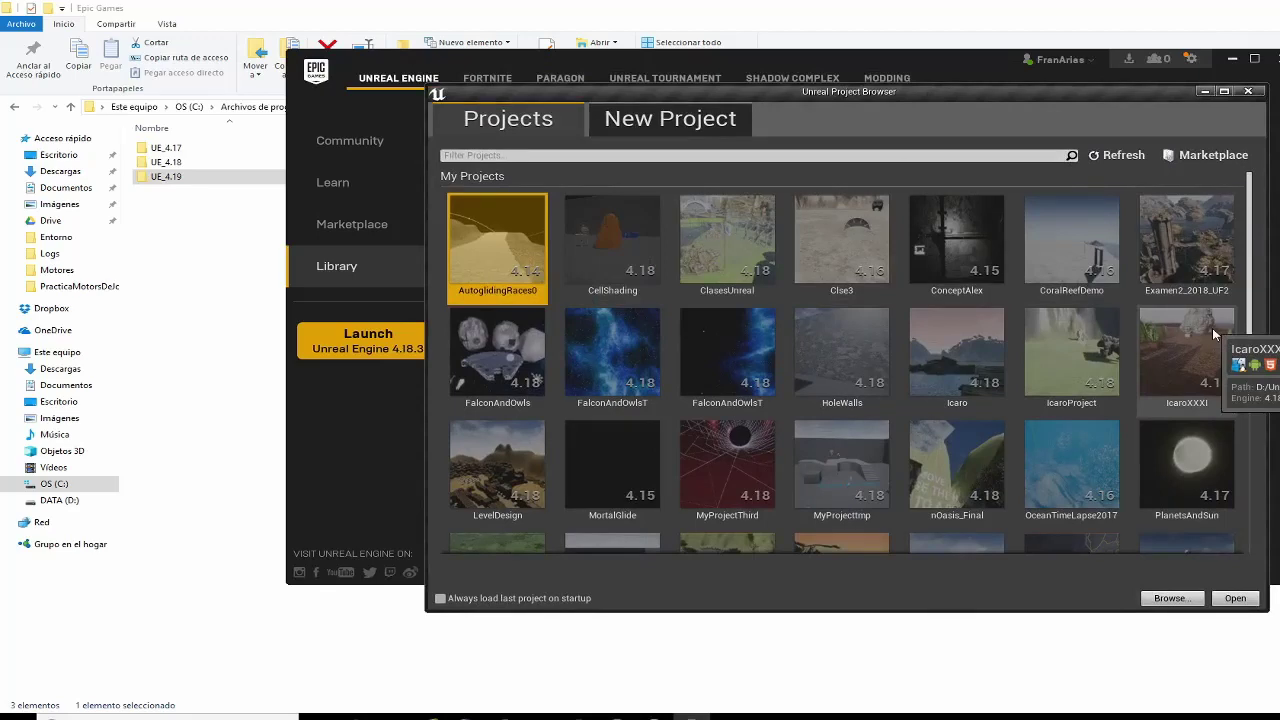
click(694, 122)
drag(916, 93, 894, 65)
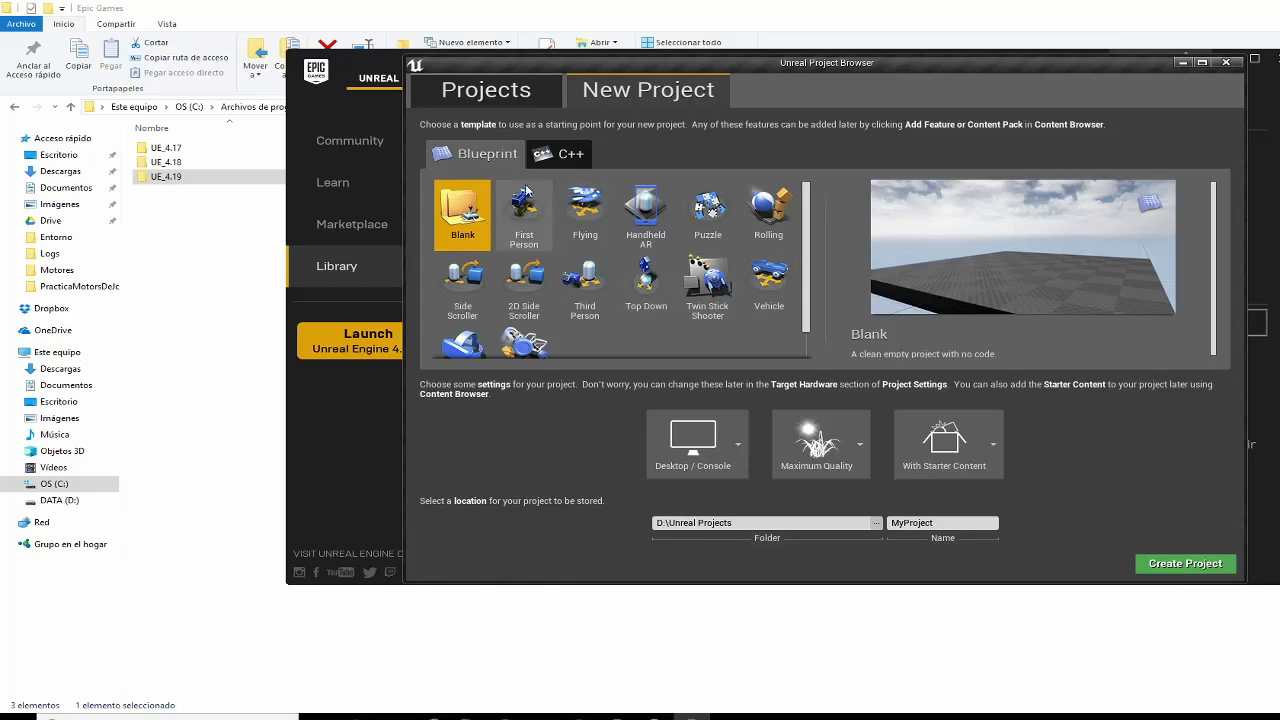
Compare the C++ and Blueprint template lists, then choose the First Person Blueprint template
click(570, 153)
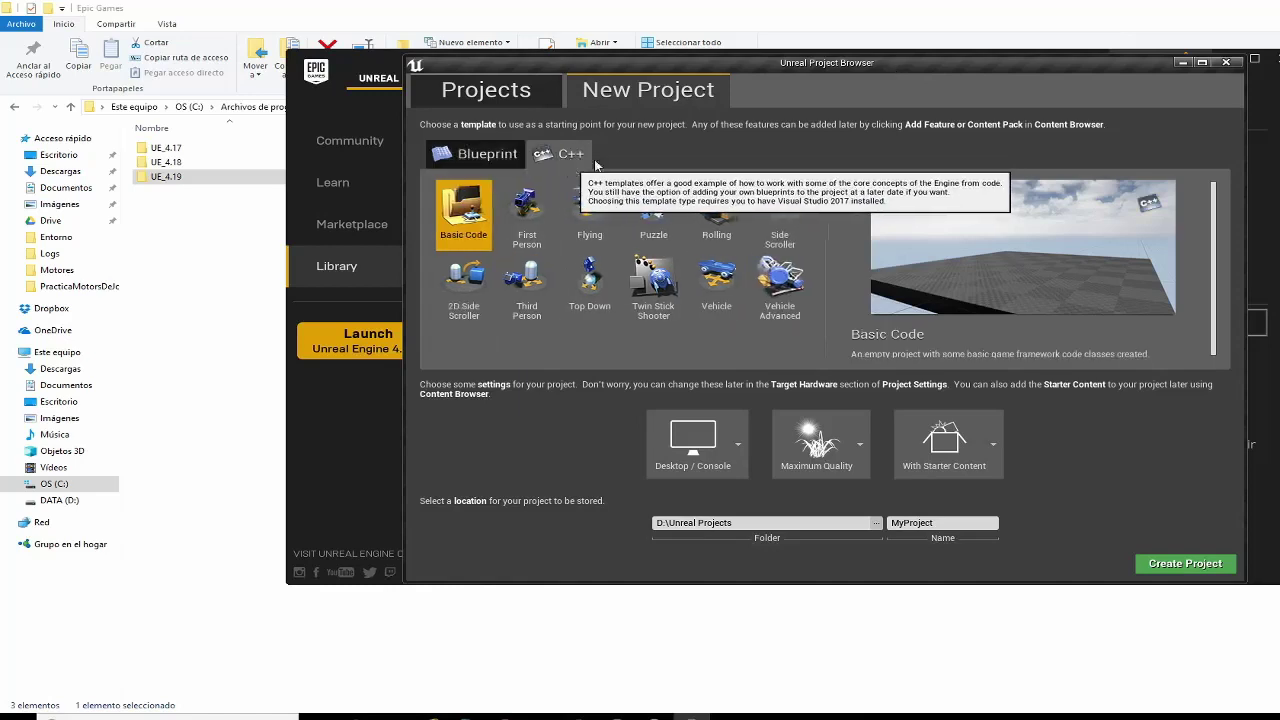
click(502, 158)
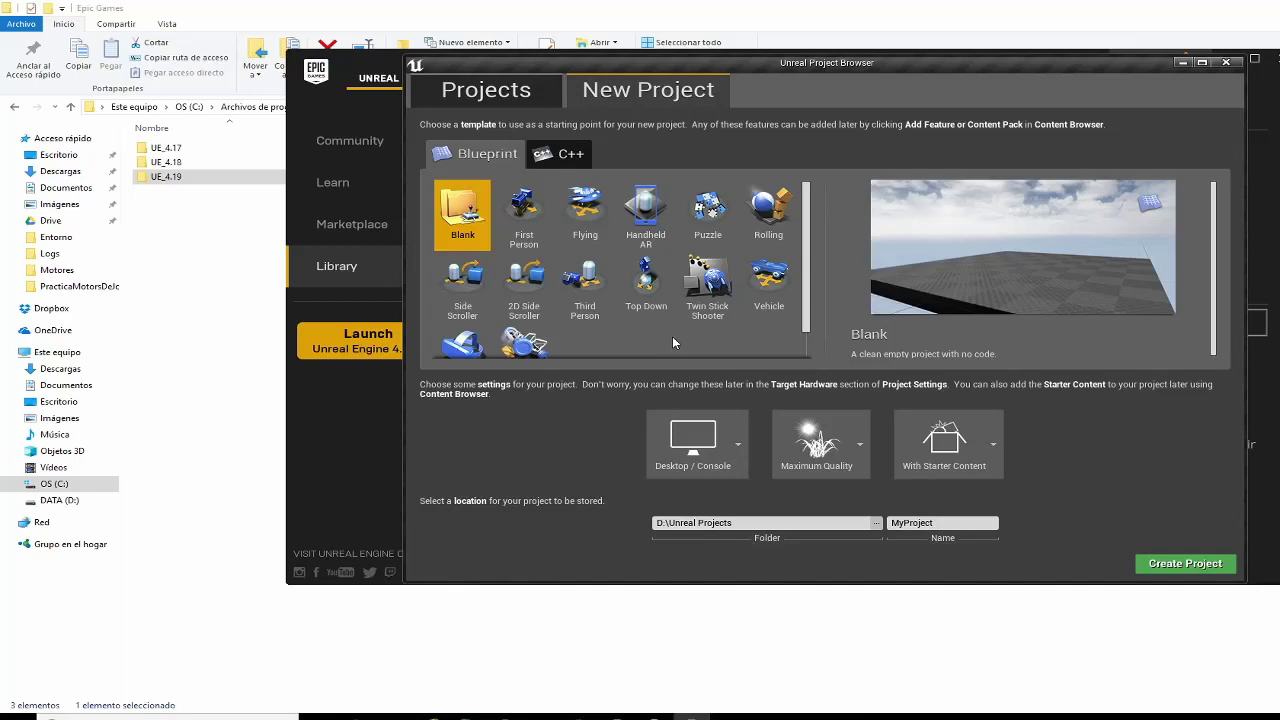
click(524, 210)
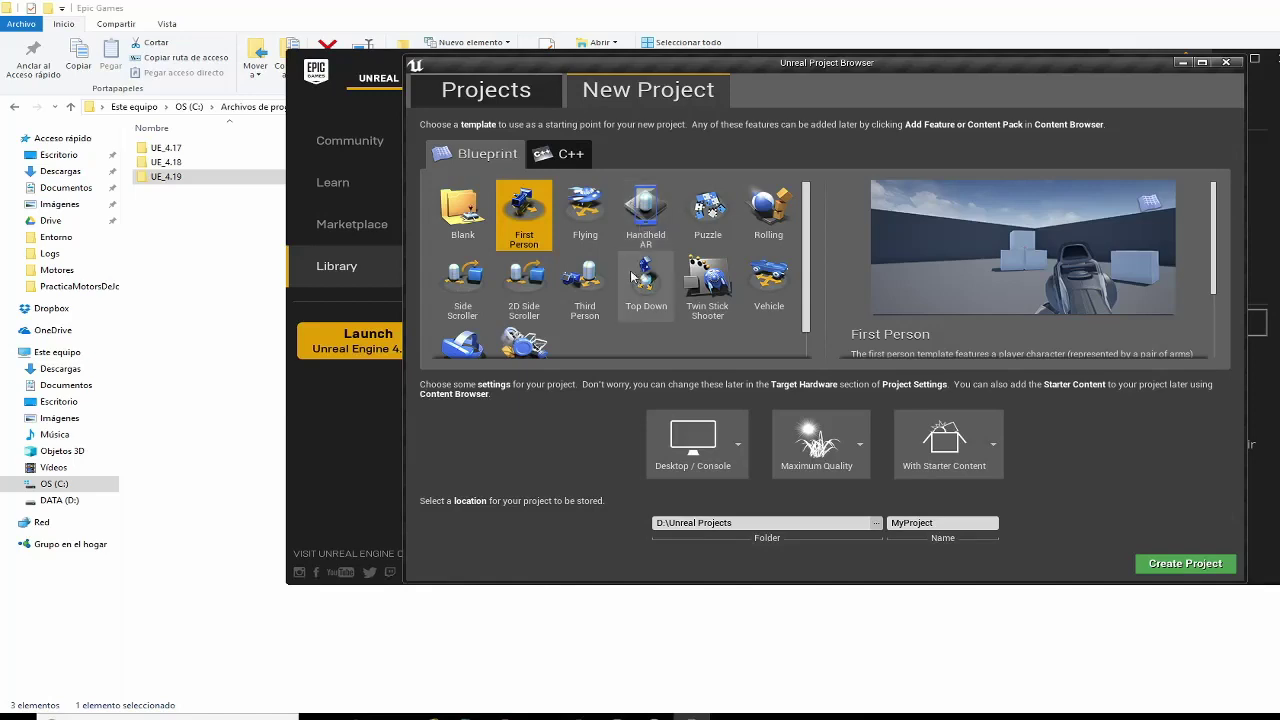
Preview the Third Person and Vehicle templates, ending on the Virtual Reality Blueprint template
click(590, 308)
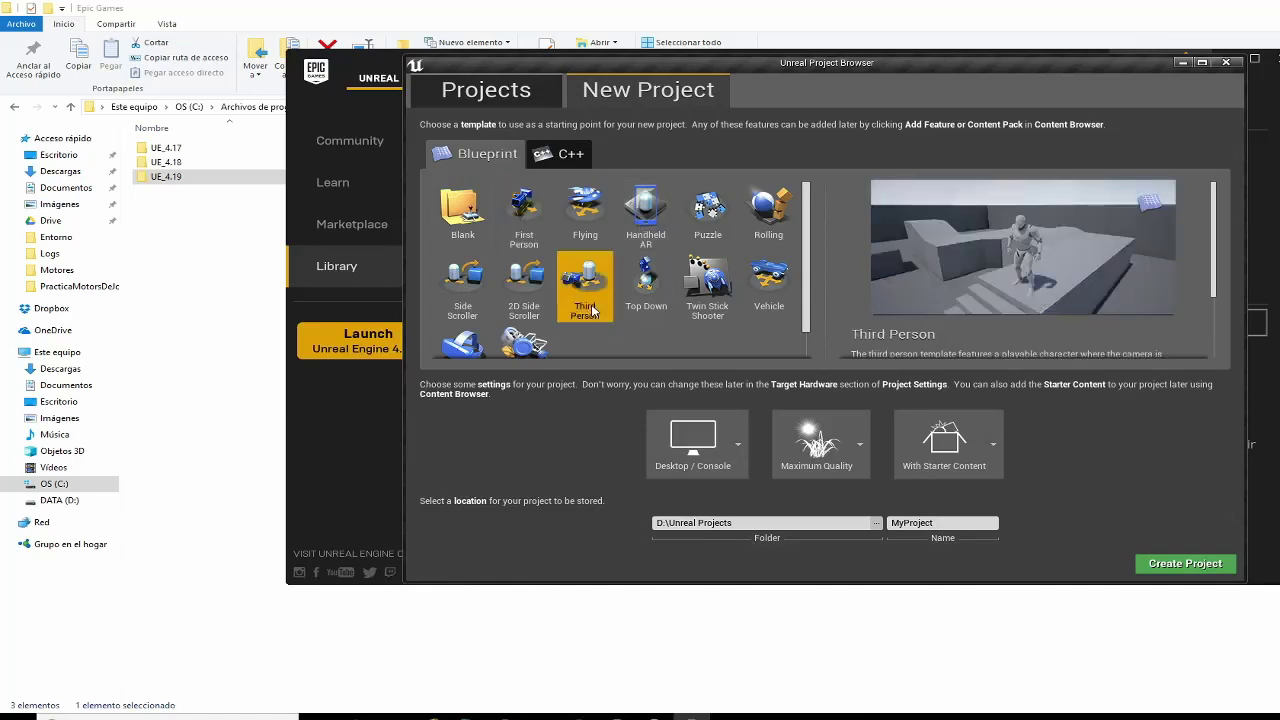
click(768, 282)
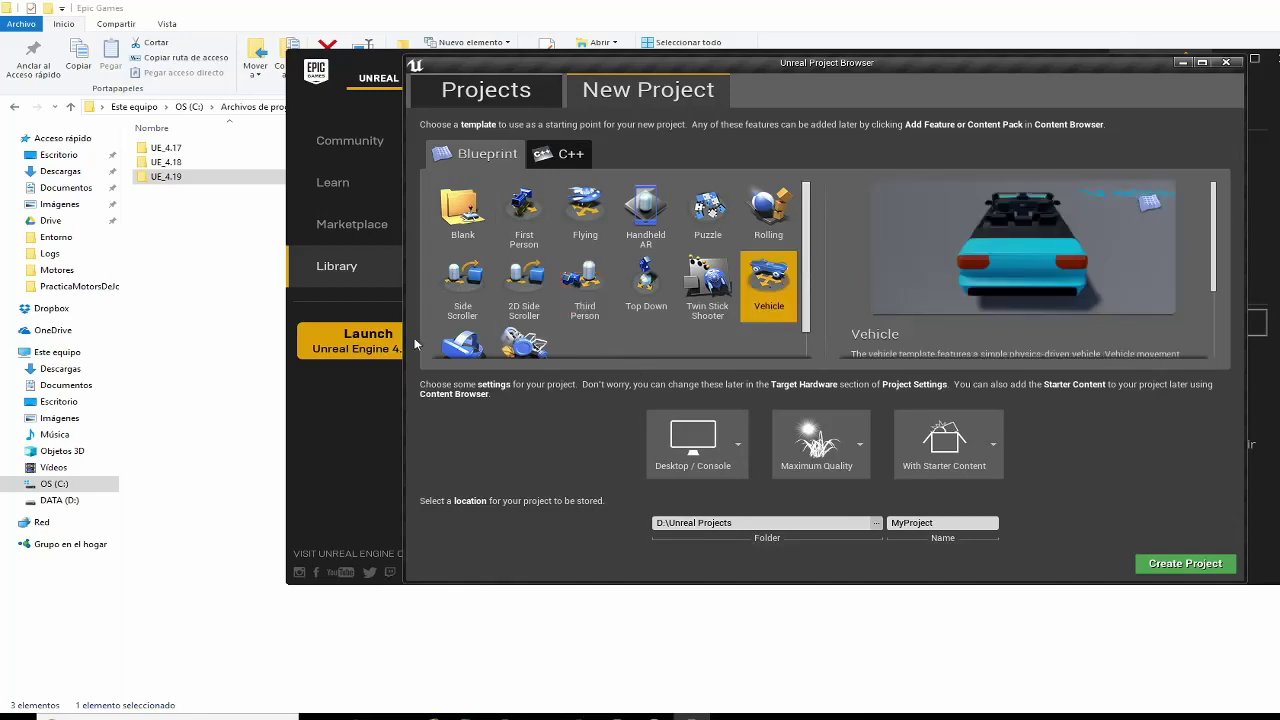
click(461, 343)
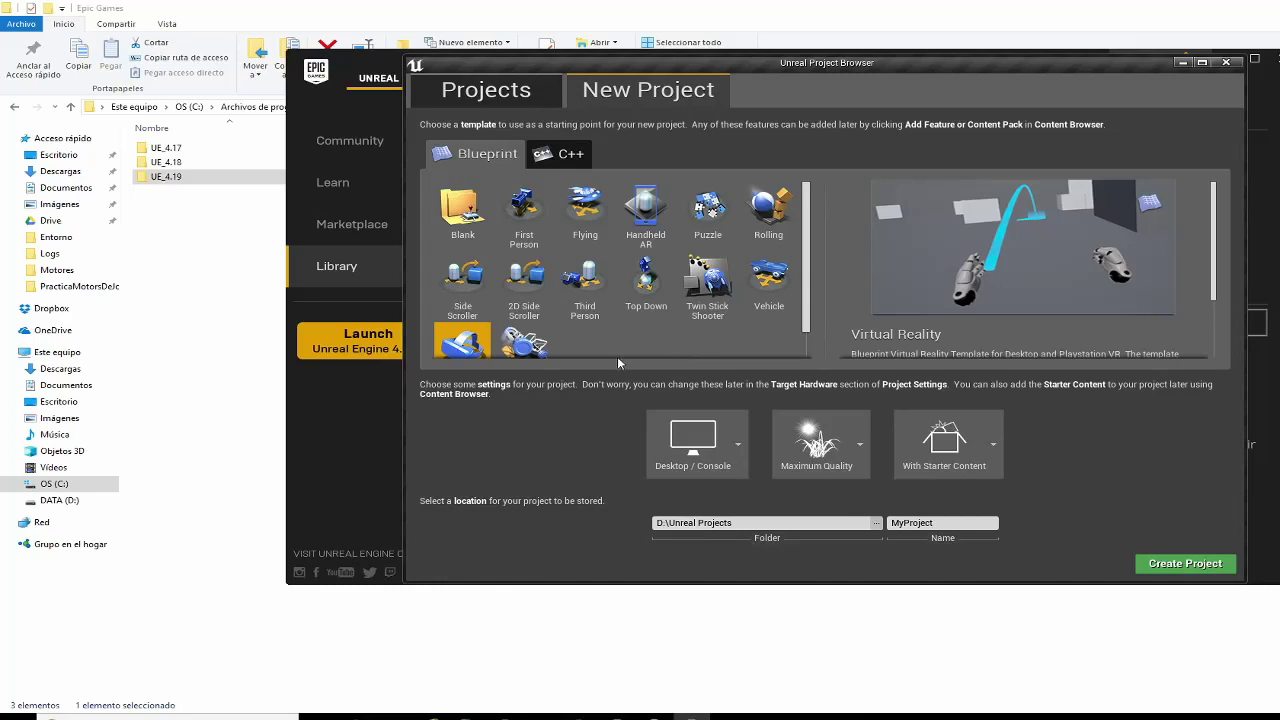
Switch between C++ and Blueprint templates twice, ending on Blueprint with Blank selected
click(566, 154)
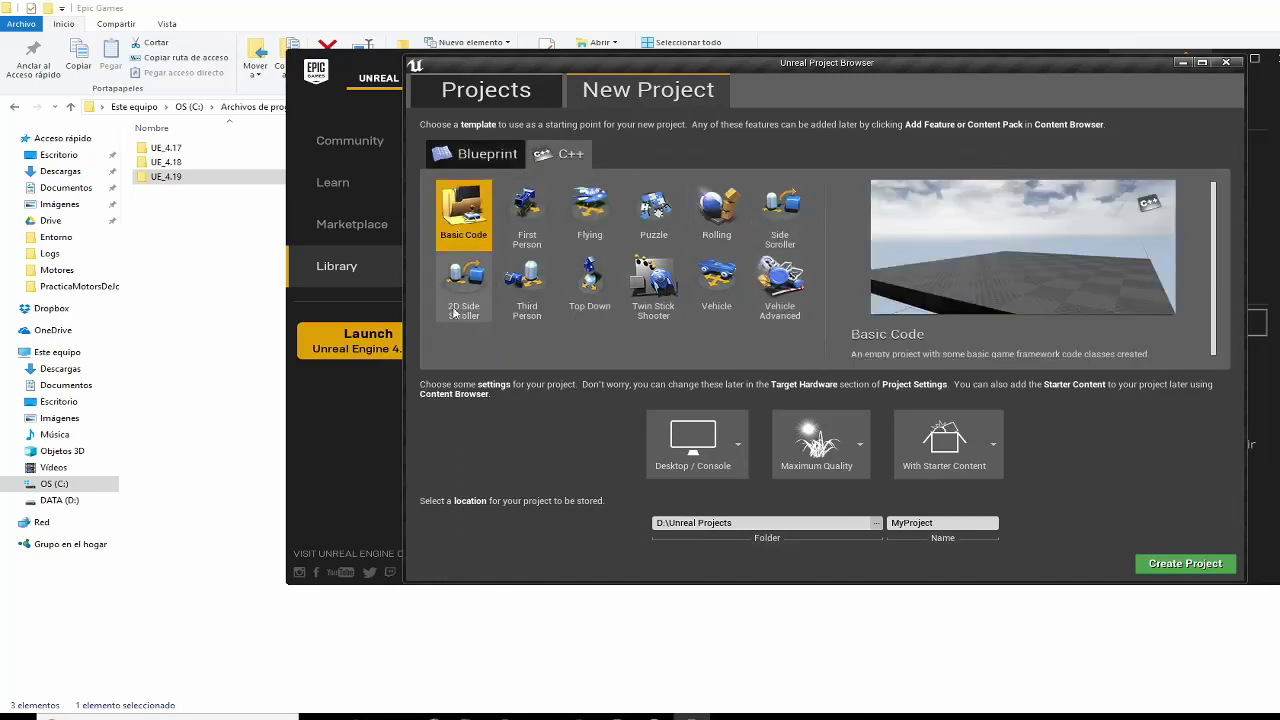
click(483, 153)
click(561, 160)
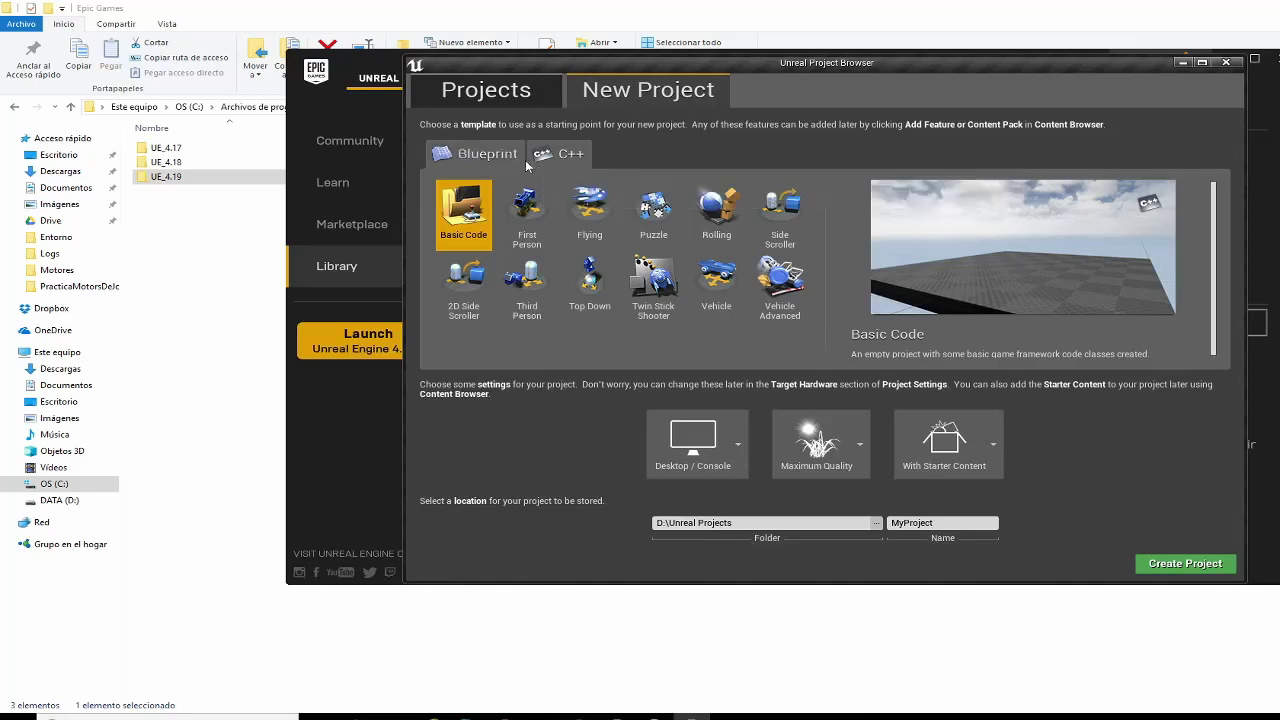
click(497, 158)
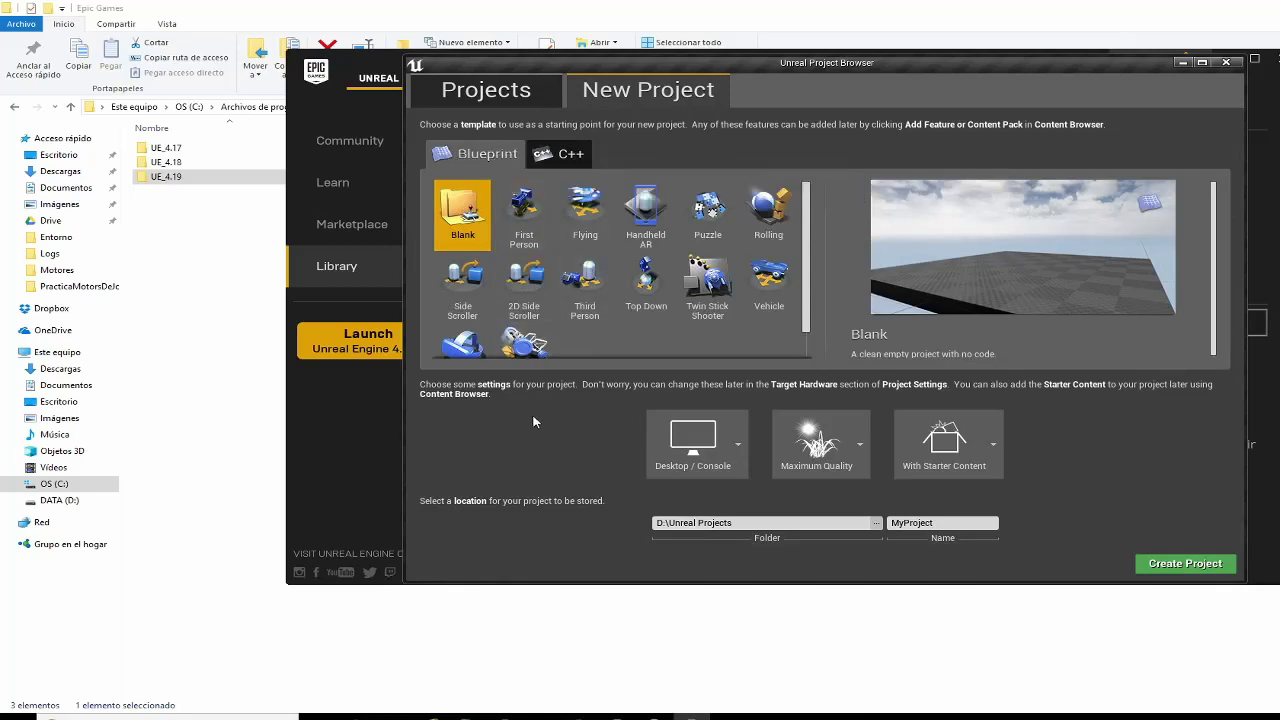
click(742, 470)
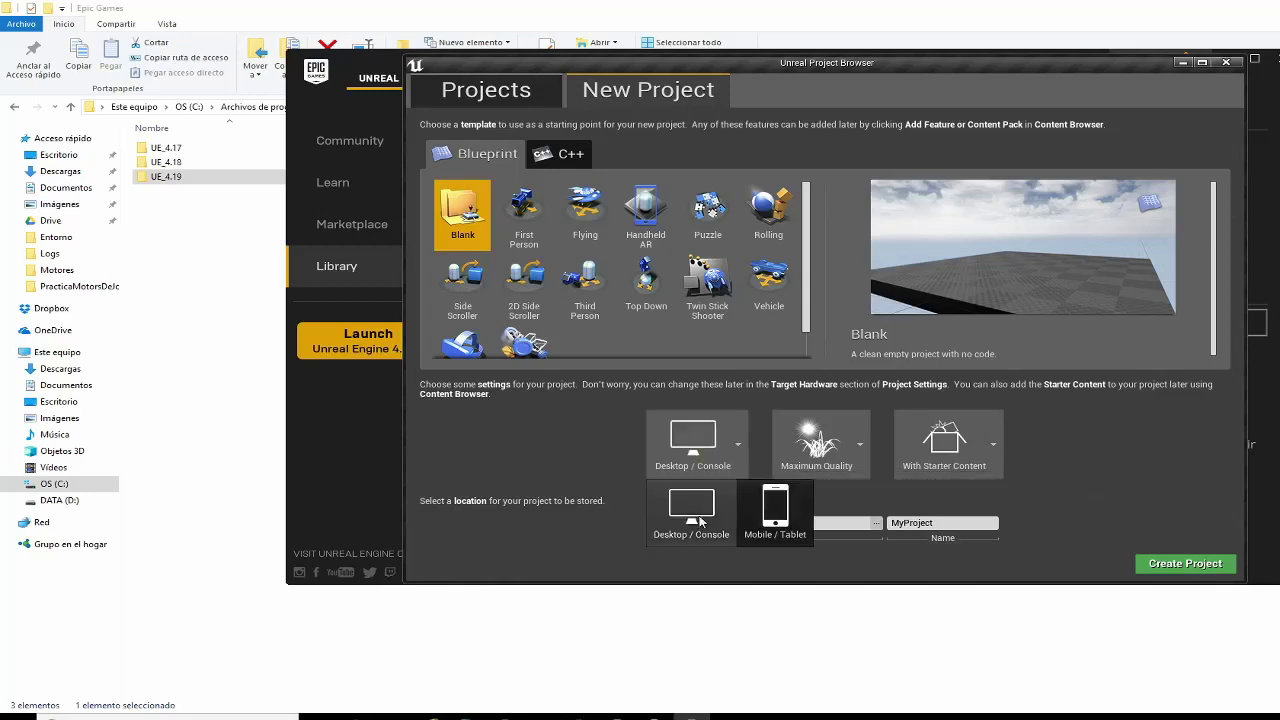
click(540, 446)
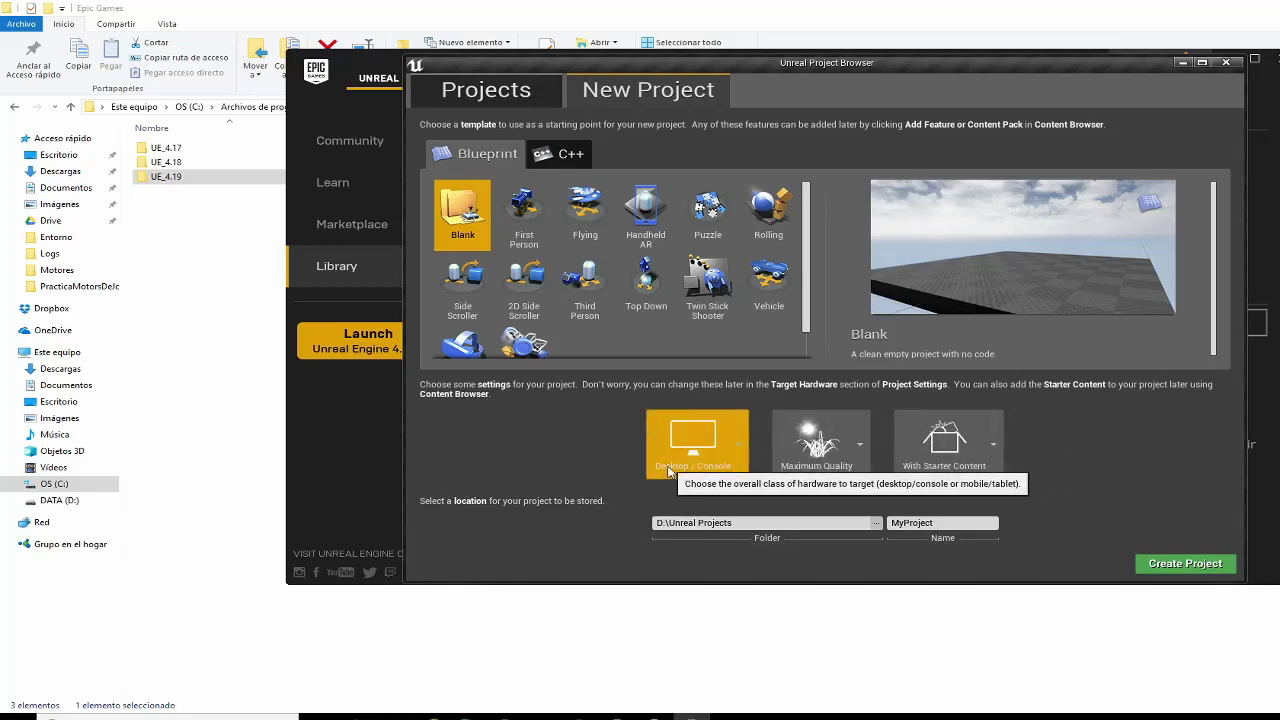
click(855, 466)
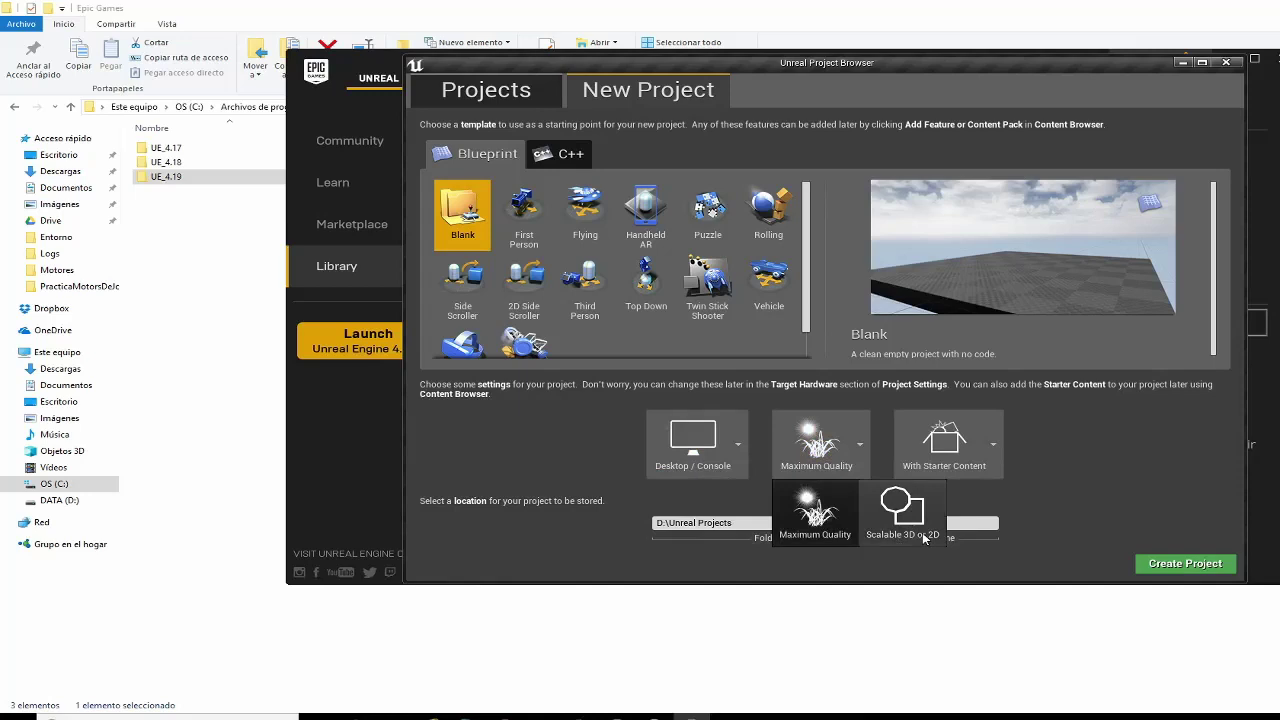
click(1076, 462)
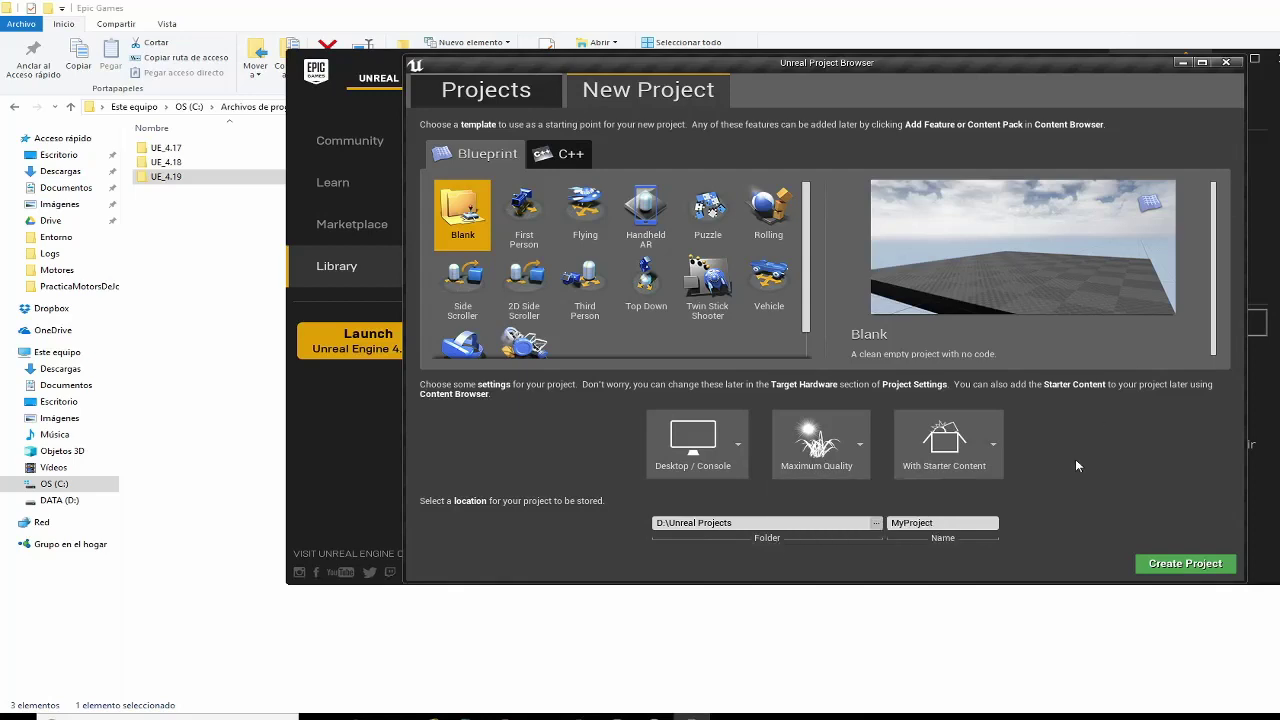
click(992, 458)
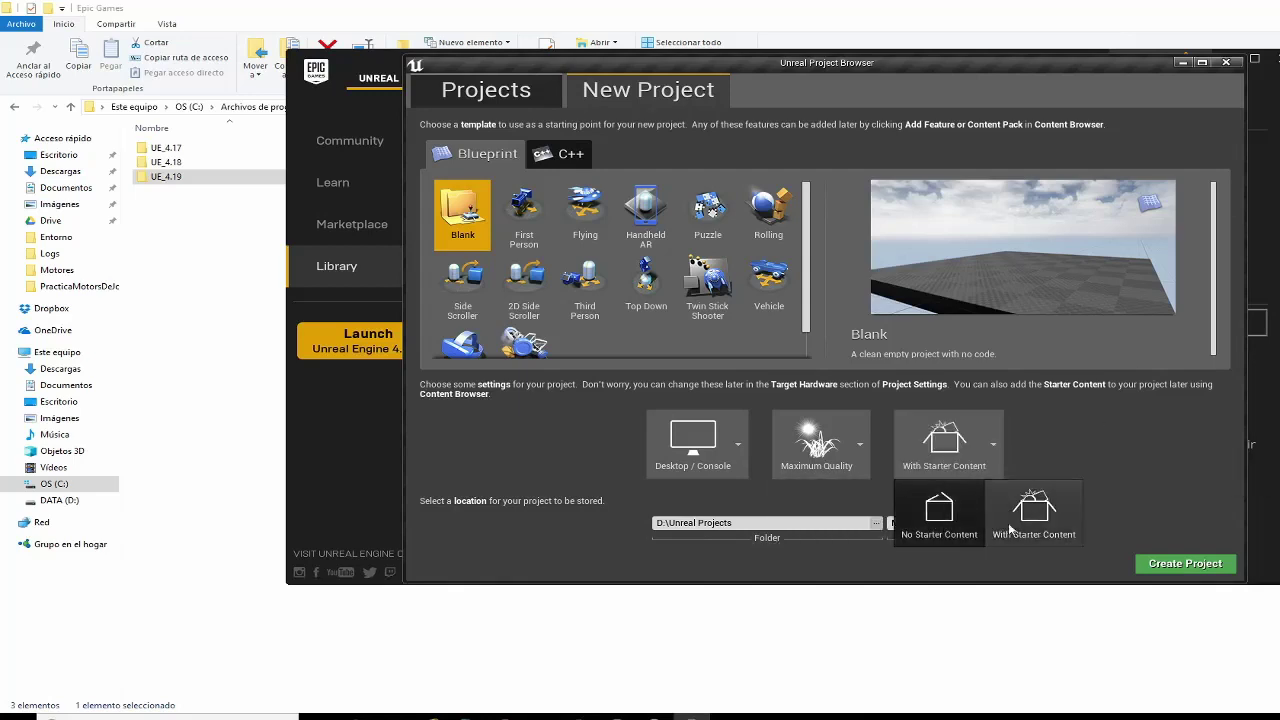
click(1045, 520)
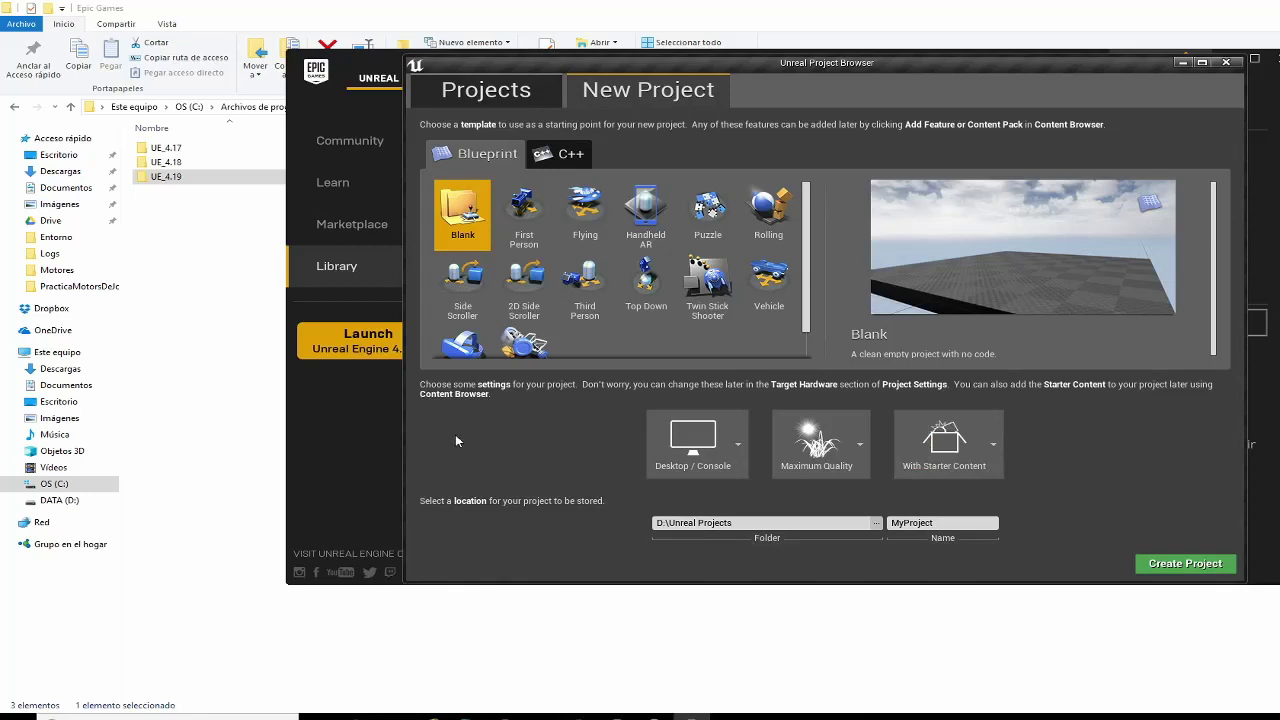
Choose the Third Person Blueprint template and check the D:\Unreal Projects save location
click(585, 286)
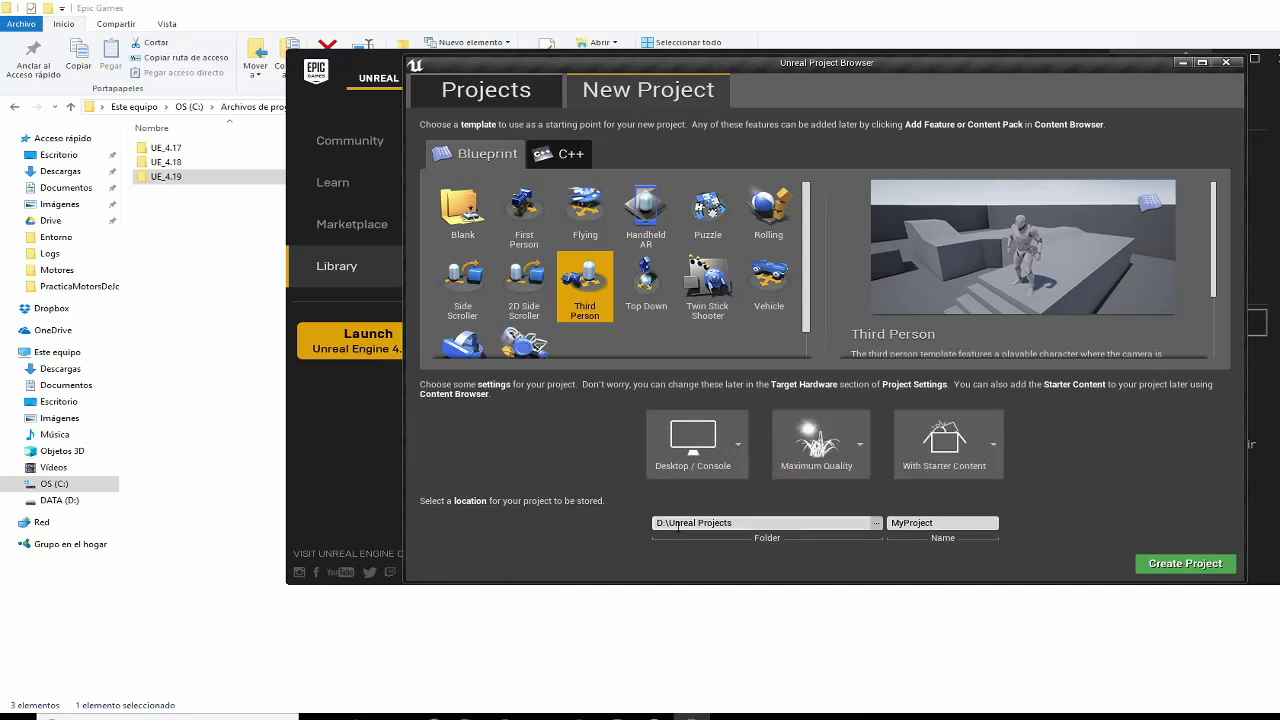
drag(668, 522, 743, 520)
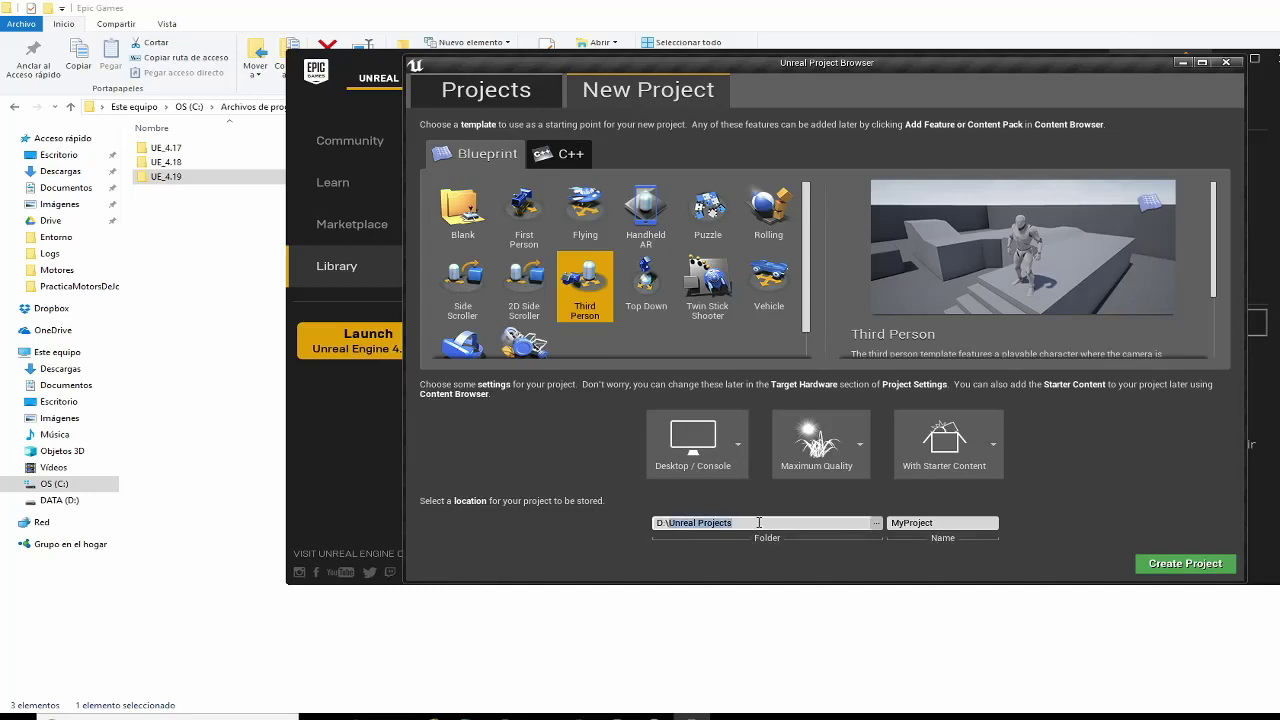
click(759, 522)
Name the new project WeakSpot_, since WeakSpot already exists
click(962, 526)
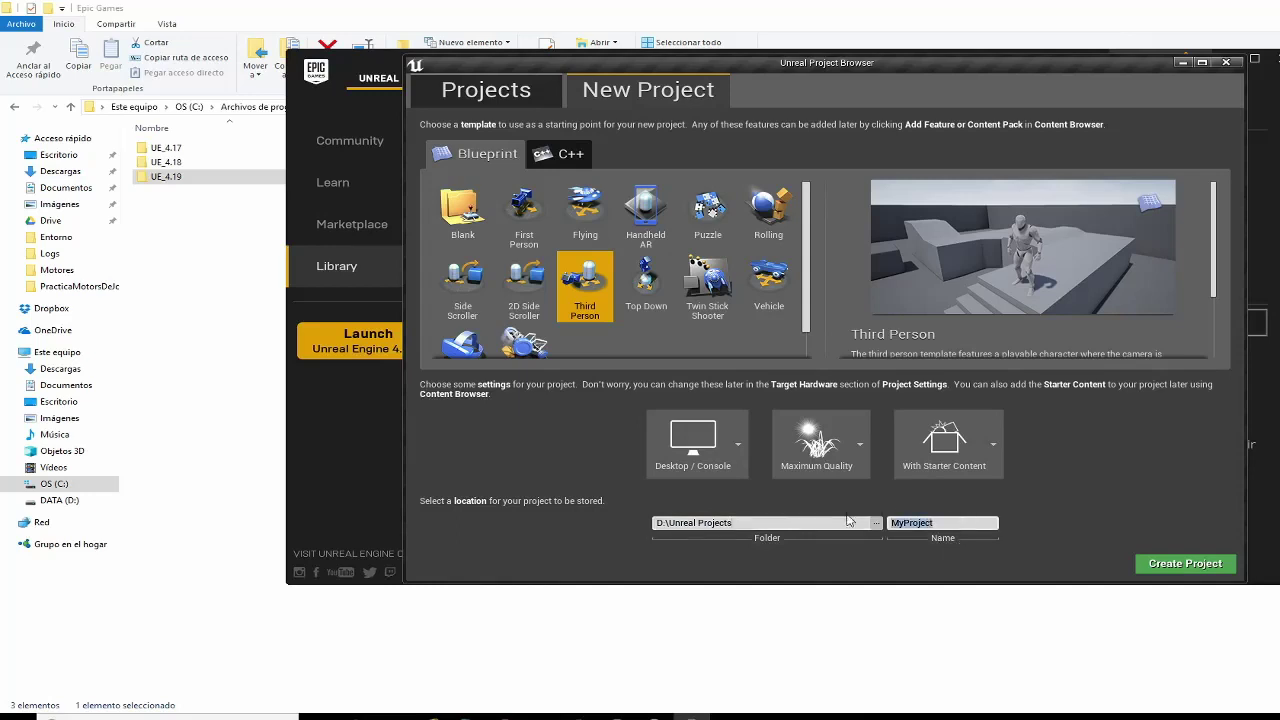
text('DFGFG)
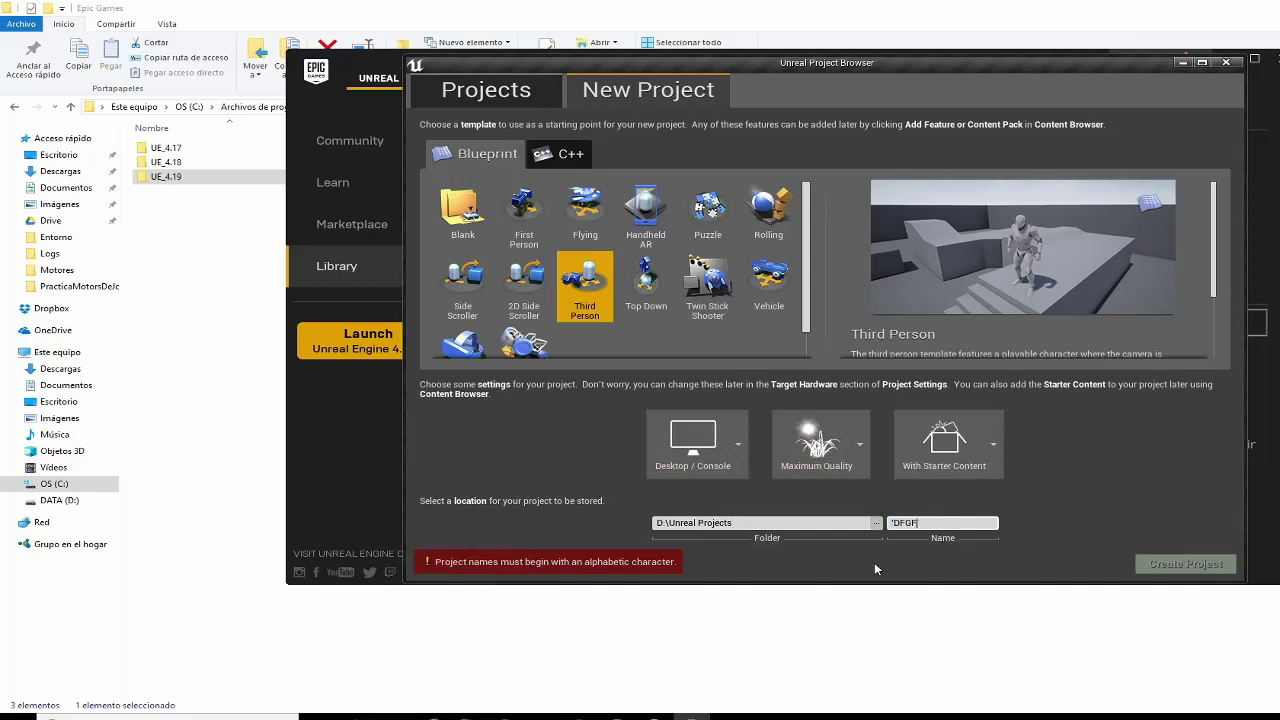
key(BackSpace)
key(BackSpace)
key(BackSpace)
key(BackSpace)
key(BackSpace)
text(wE)
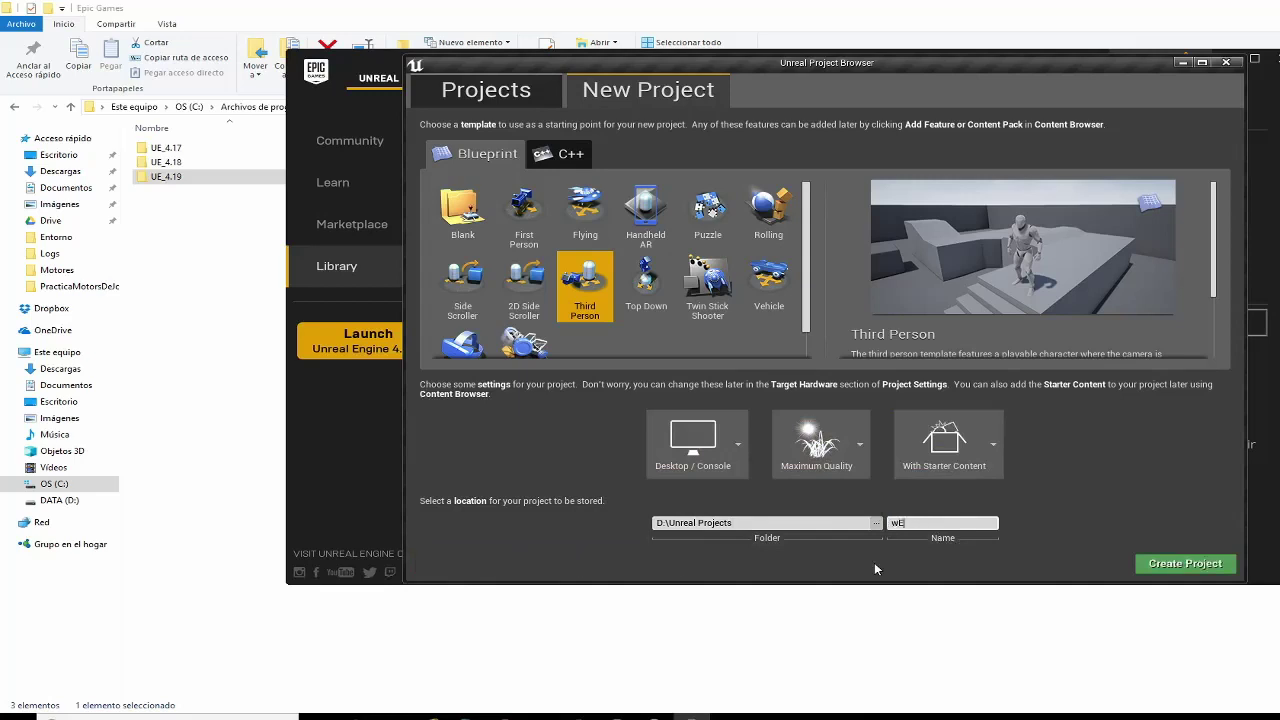
text(AKsPOT)
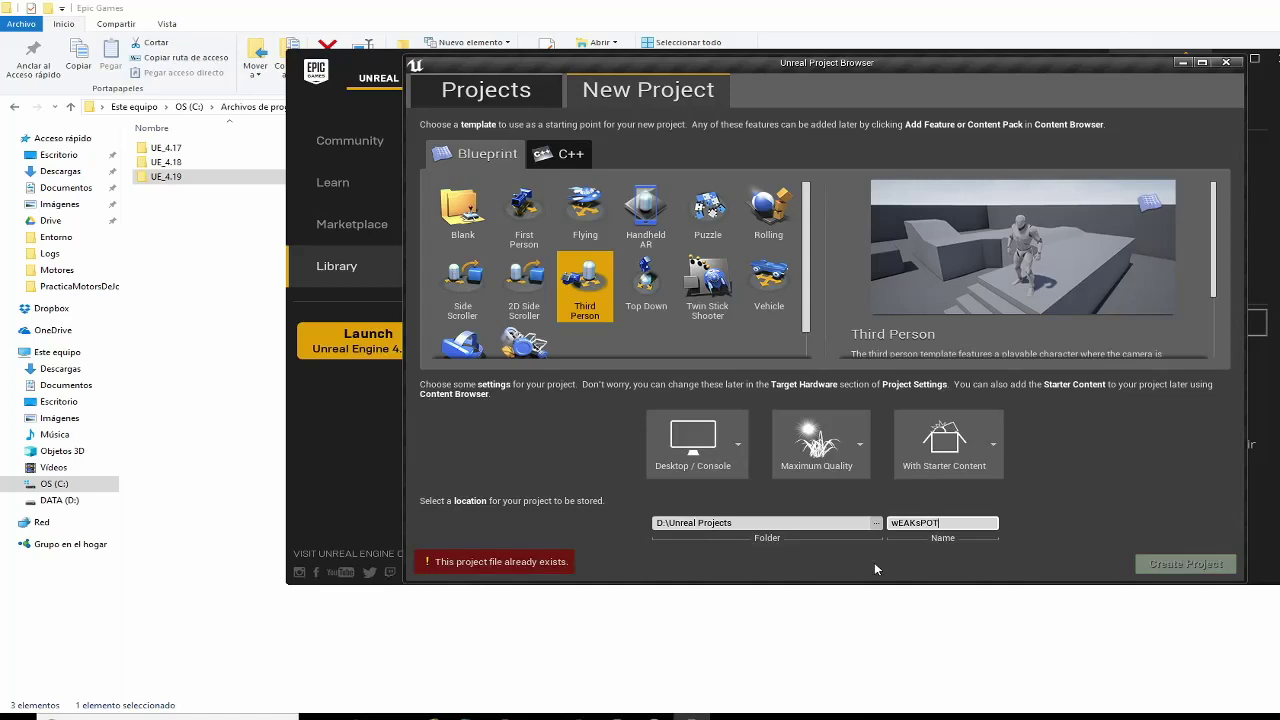
key(BackSpace)
key(BackSpace)
key(BackSpace)
key(BackSpace)
key(BackSpace)
key(BackSpace)
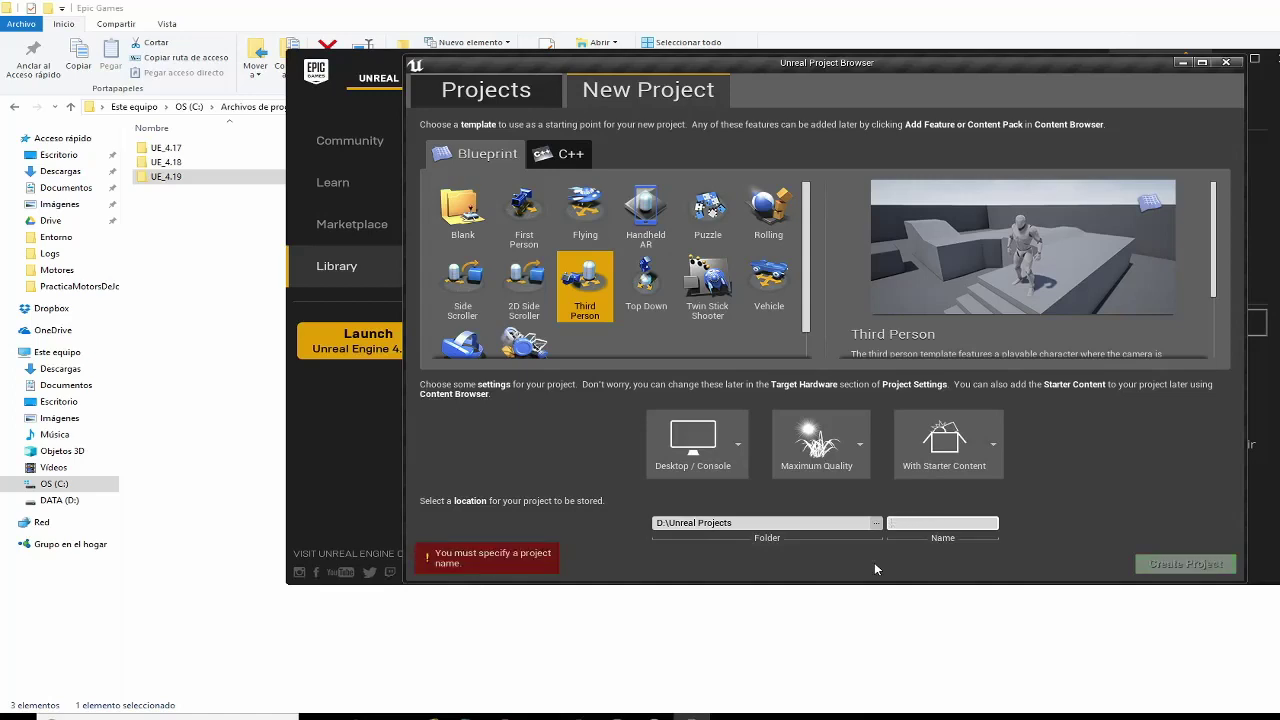
text(WeakS)
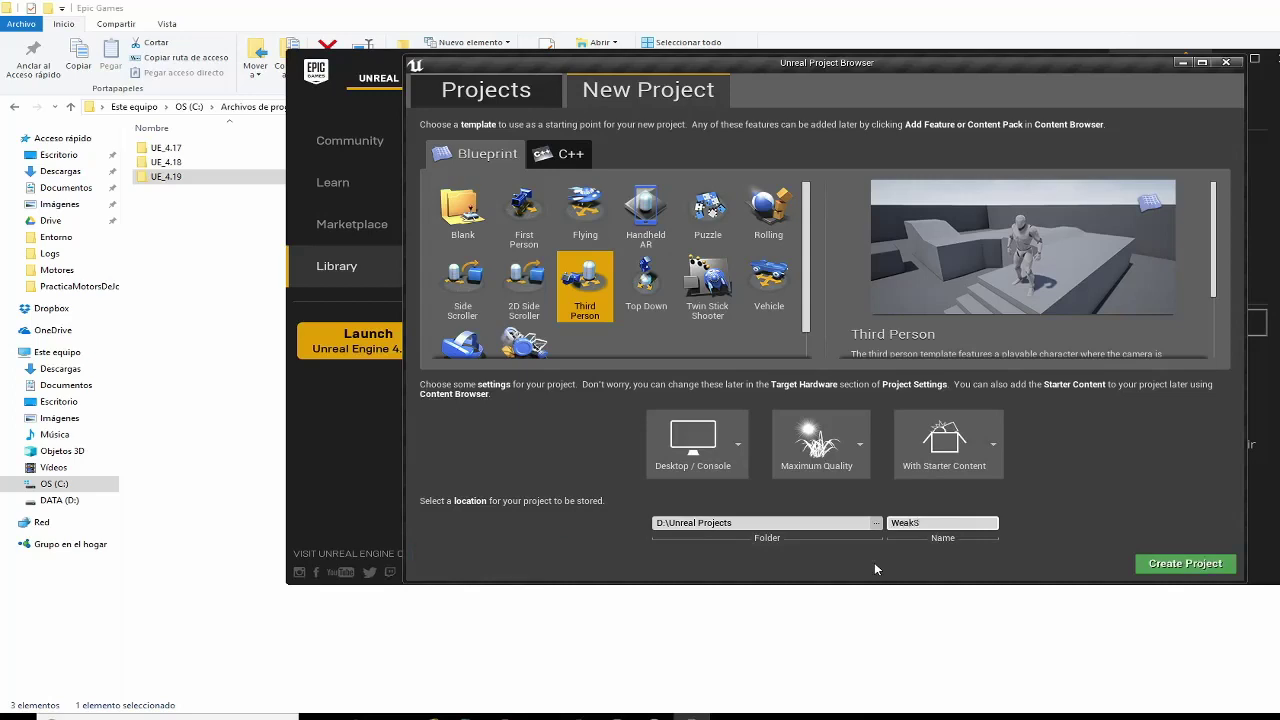
text(pot)
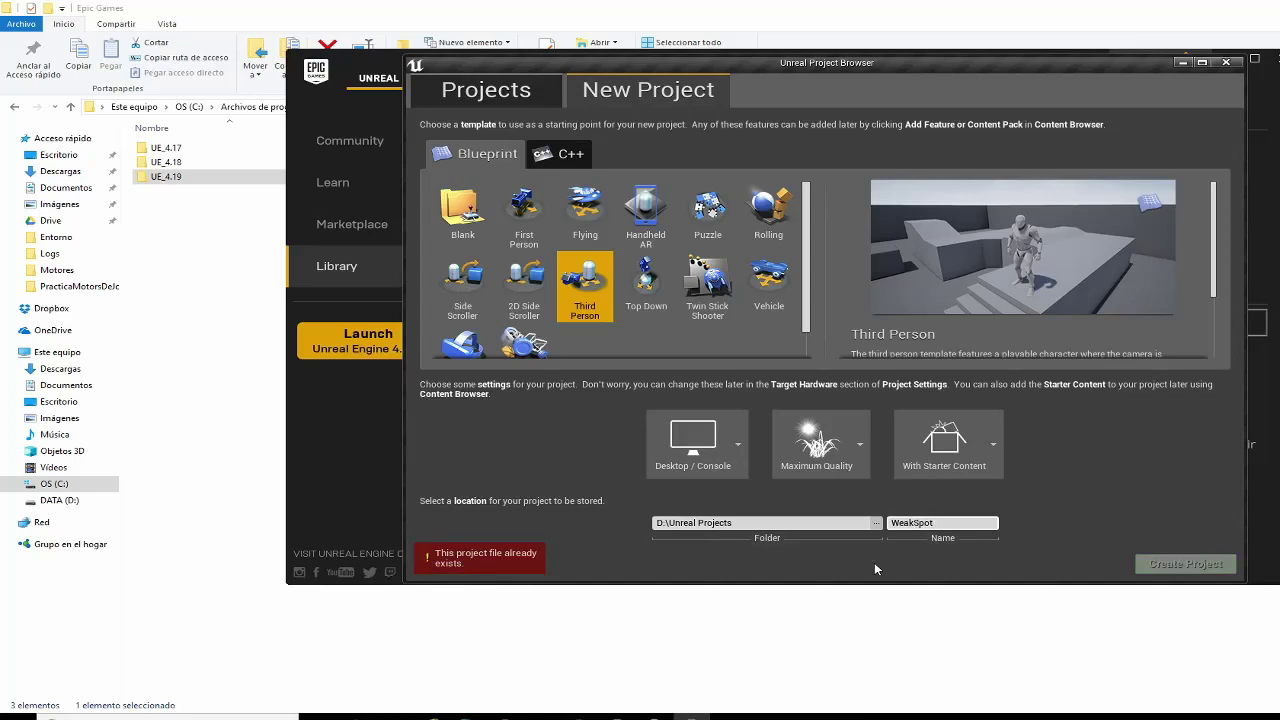
text(_)
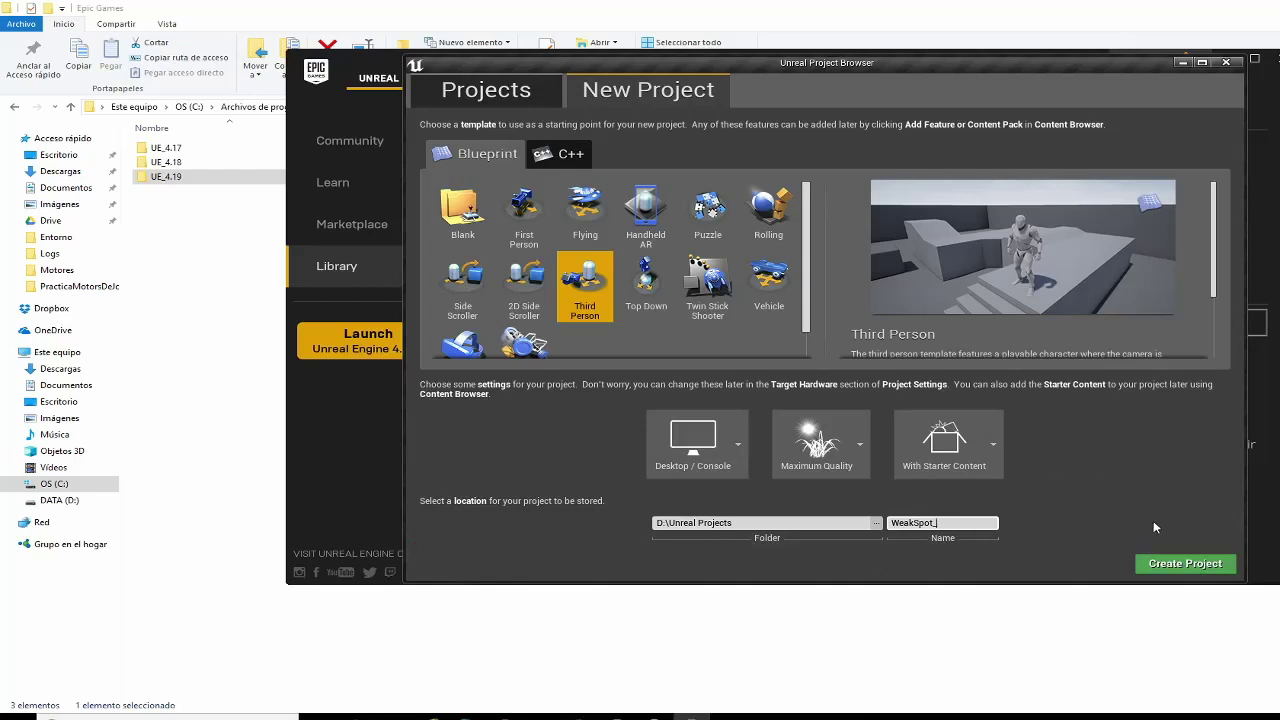
Create the WeakSpot_ project and fly the camera over the ThirdPersonExampleMap level
click(1169, 569)
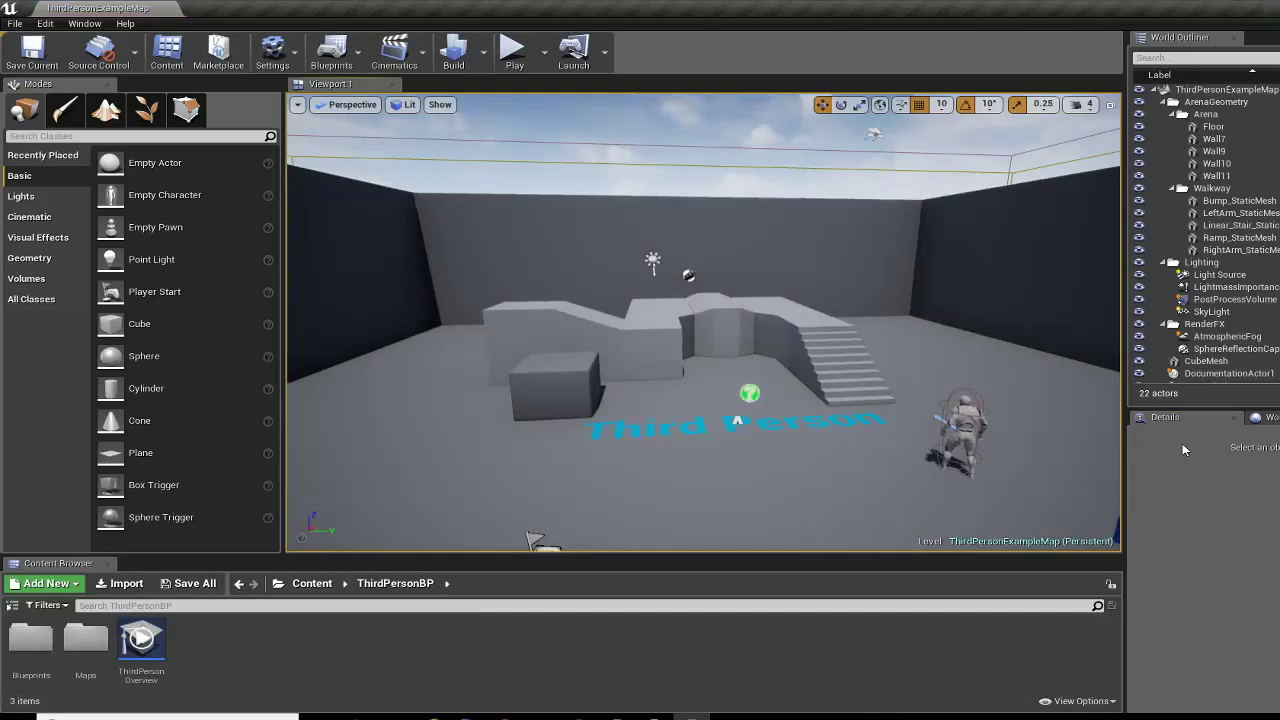
right_drag(909, 375, 870, 387)
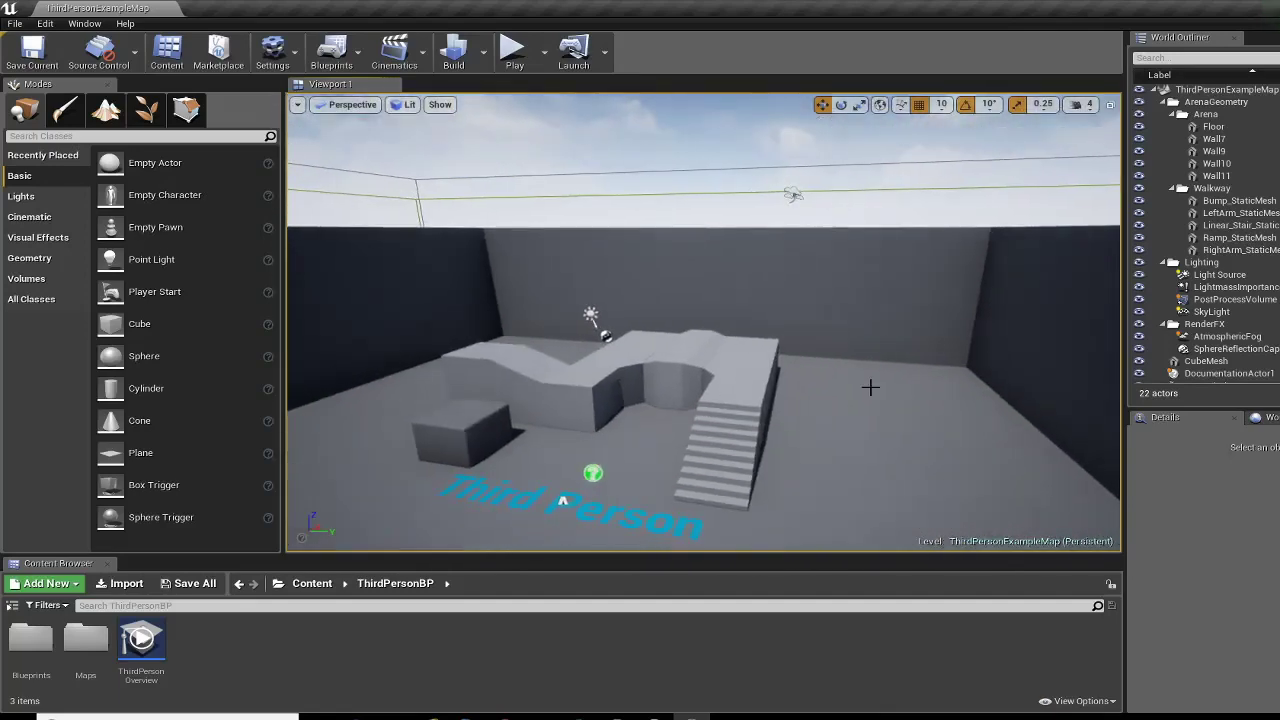